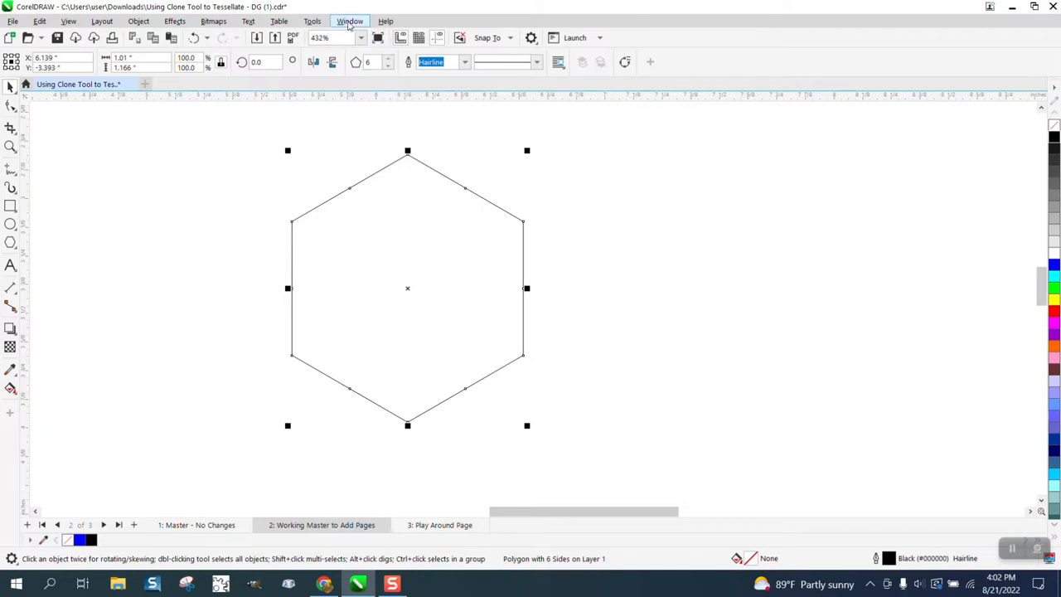
pyautogui.click(465, 62)
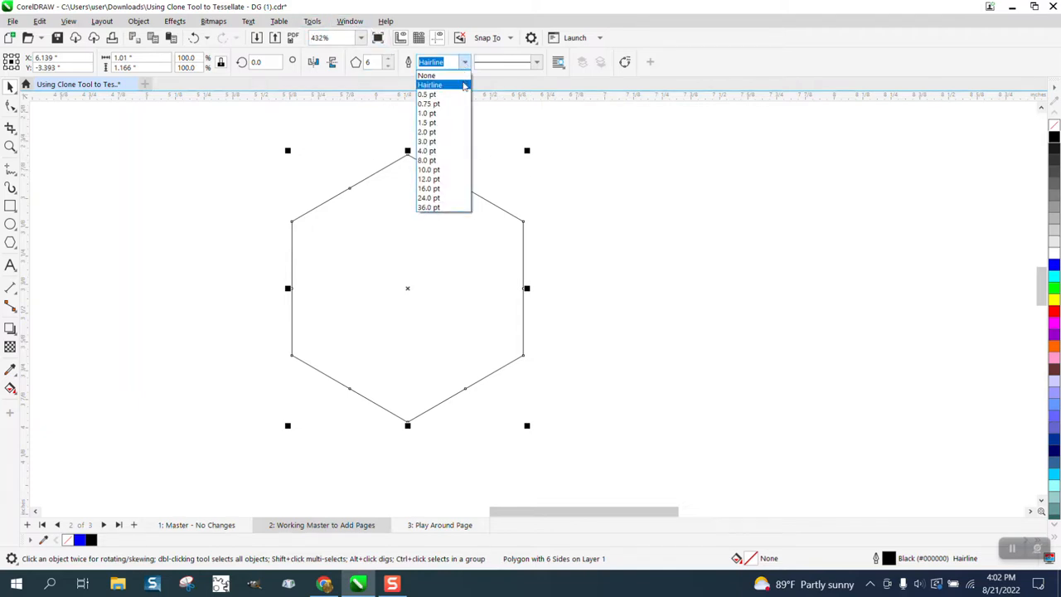
pyautogui.click(433, 160)
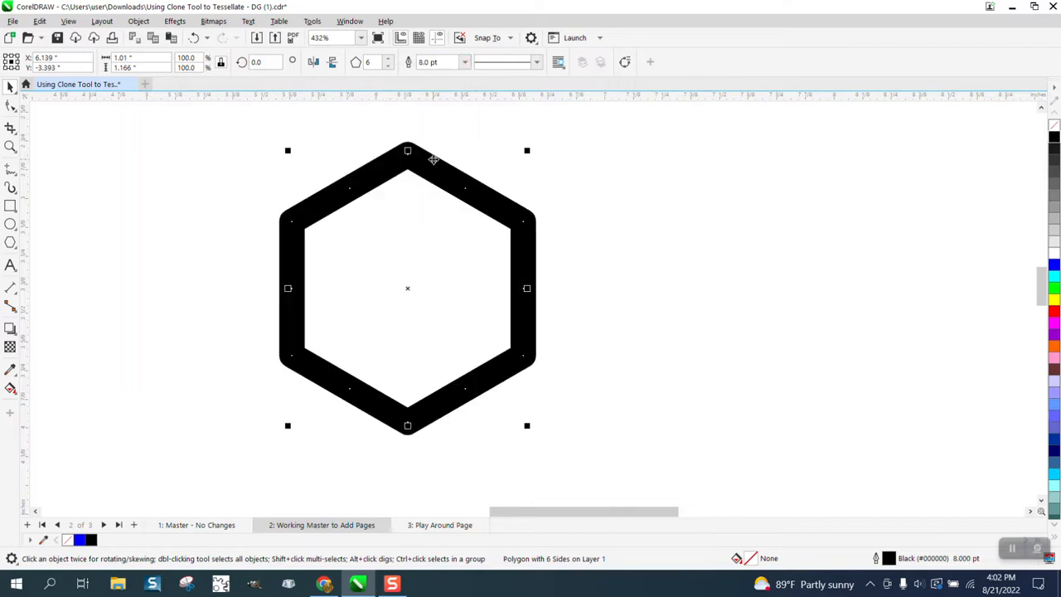
pyautogui.click(193, 38)
# Set the line caps of the hexagon's outline to square caps.
pyautogui.doubleClick(889, 558)
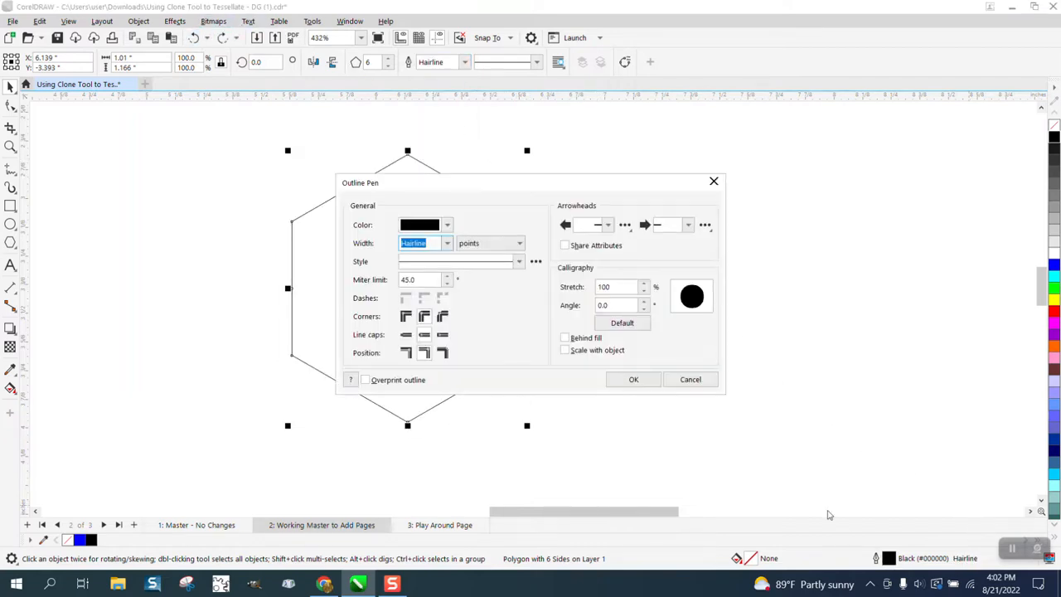
pyautogui.click(405, 335)
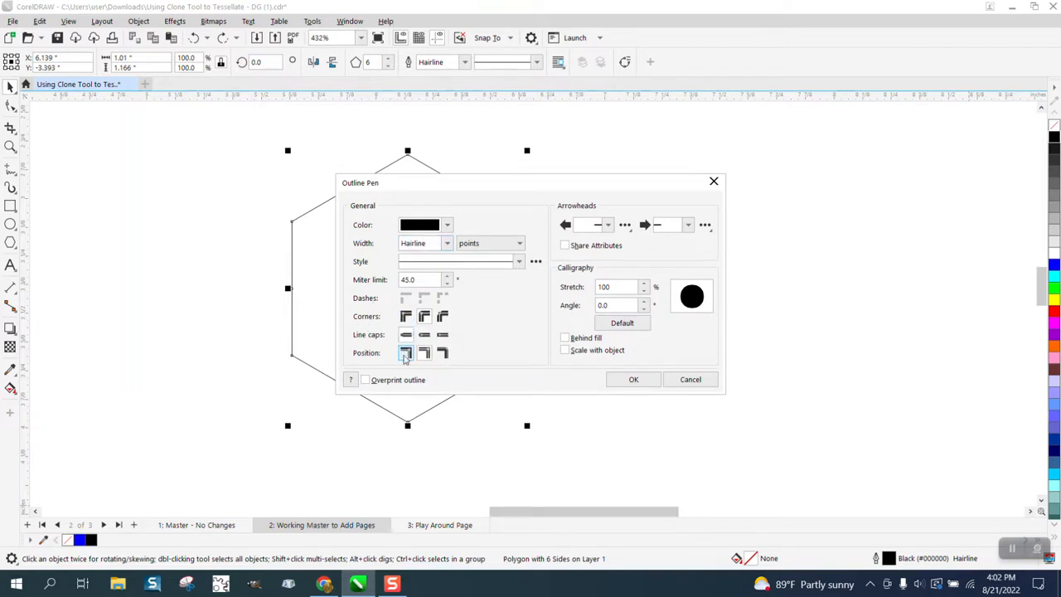
pyautogui.click(646, 380)
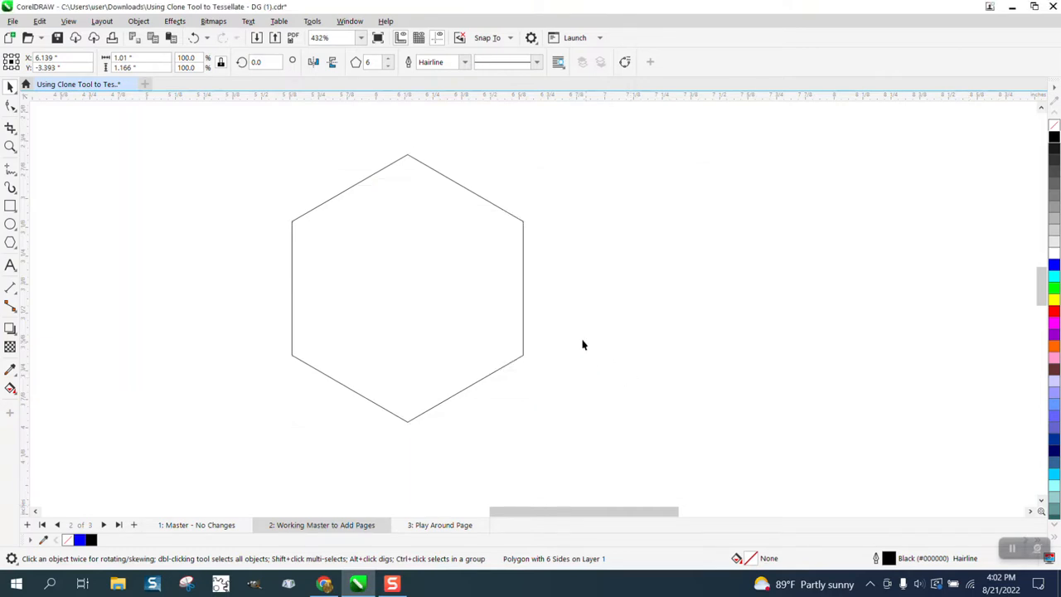
# Set the hexagon's outline width to 8.0 pt.
pyautogui.click(401, 159)
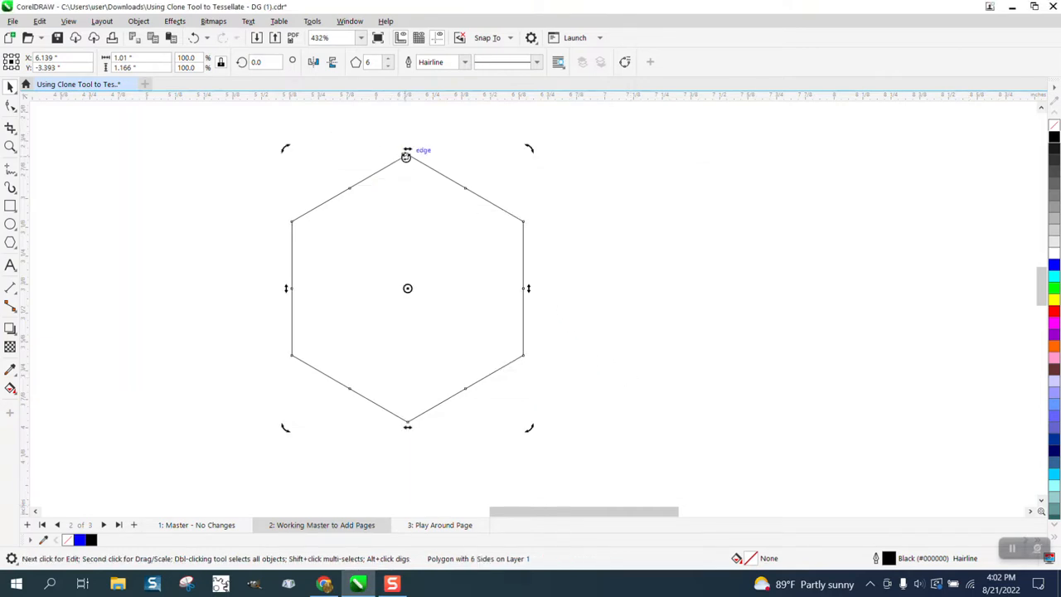
pyautogui.click(465, 63)
pyautogui.click(439, 160)
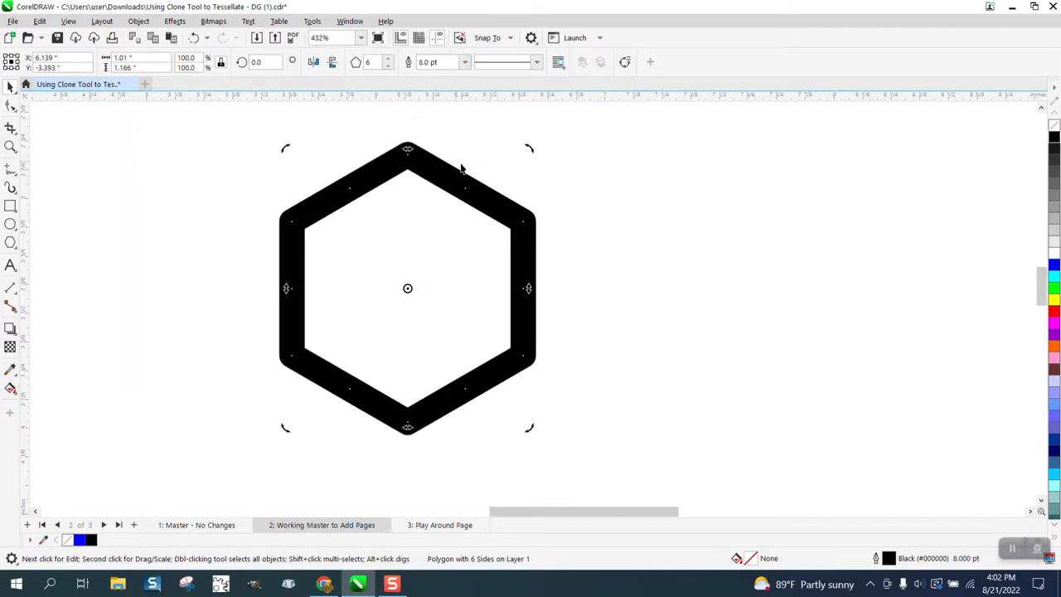
# Give the hexagon's outline mitered corners in the outline pen settings.
pyautogui.doubleClick(888, 559)
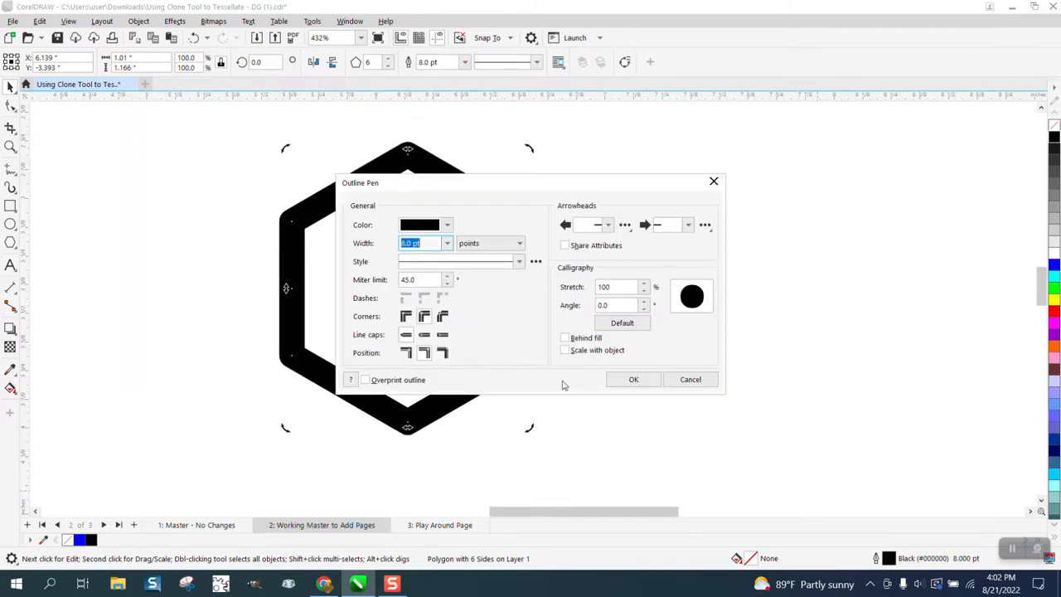
pyautogui.click(423, 318)
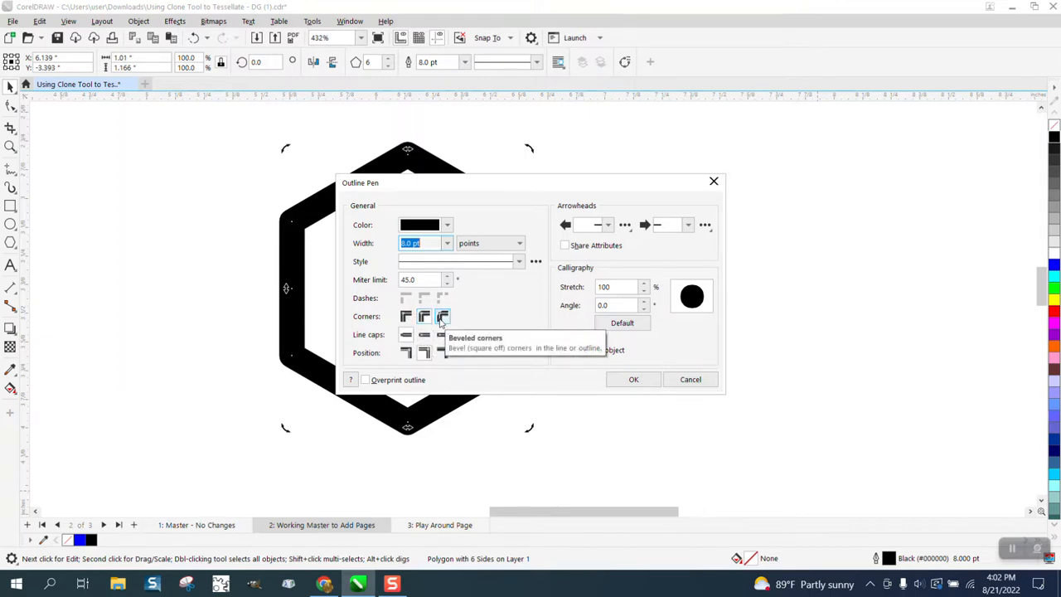
pyautogui.click(442, 320)
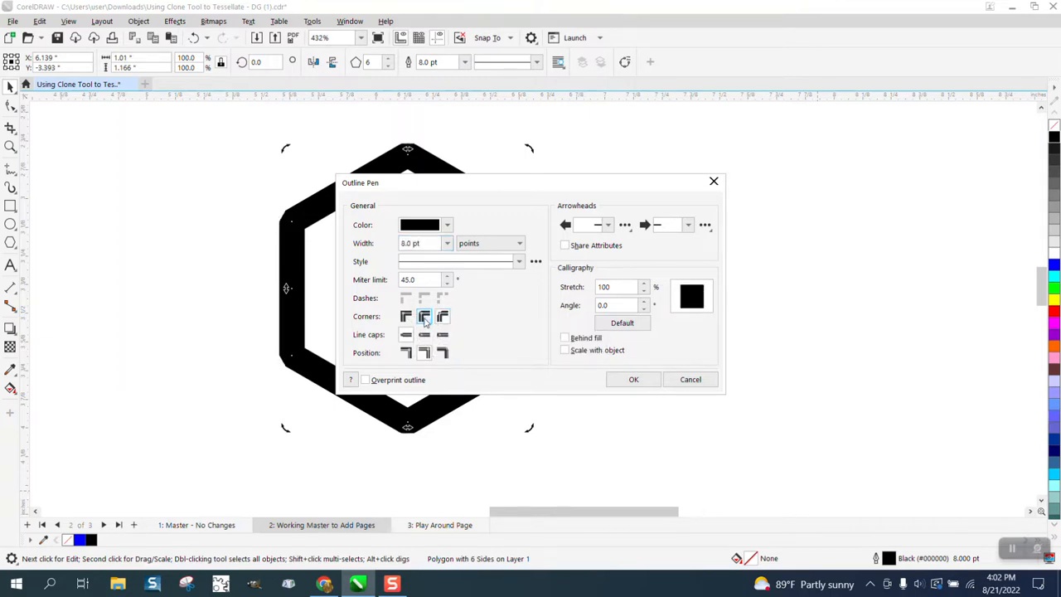
pyautogui.click(405, 317)
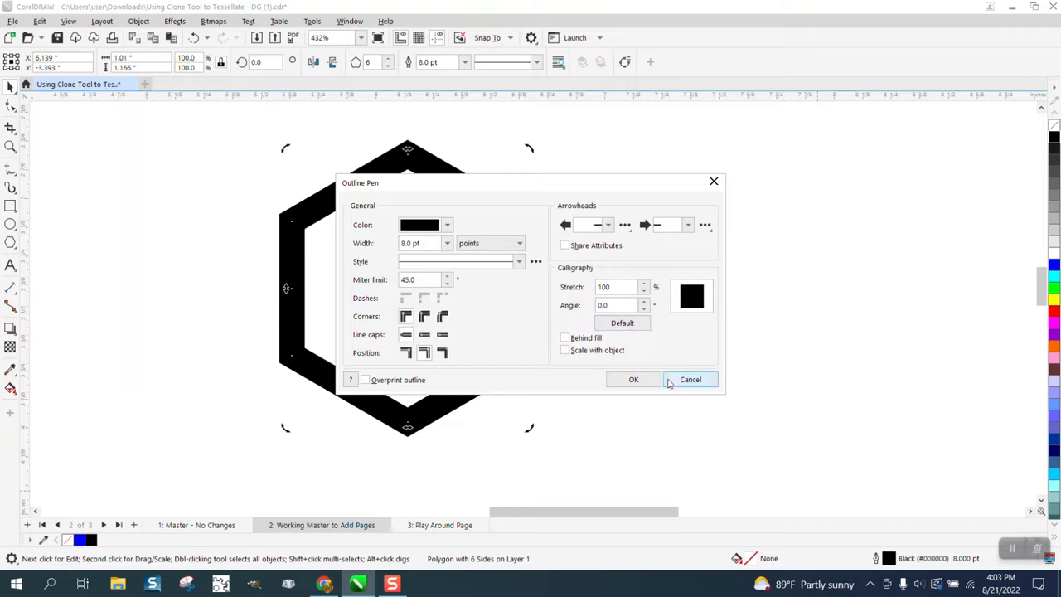
pyautogui.click(634, 379)
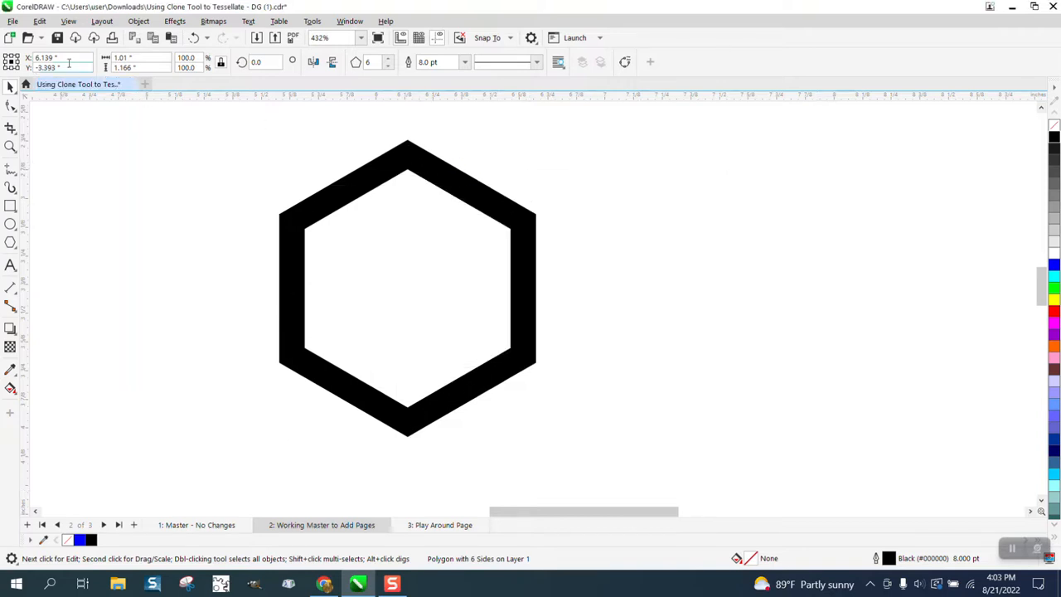
# Convert the hexagon's outline to an object, then remove its fill and give it a black outline.
pyautogui.click(138, 20)
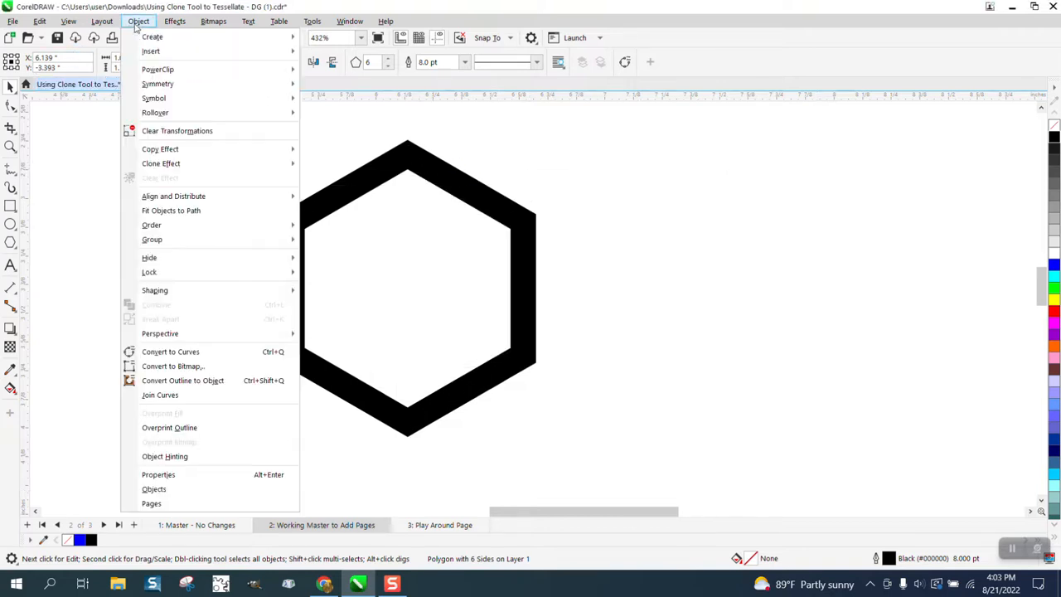
pyautogui.click(173, 382)
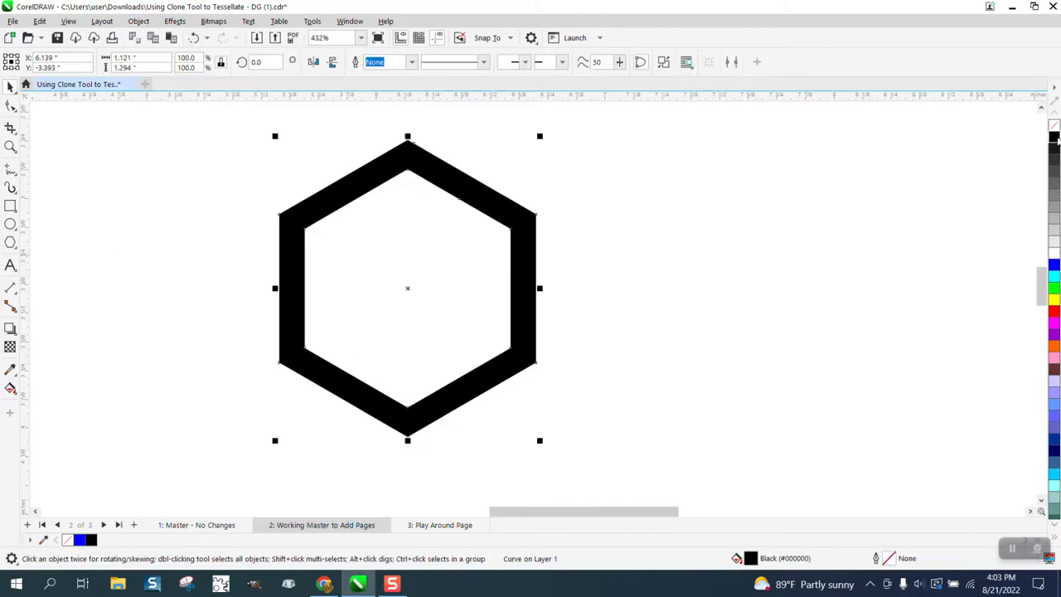
pyautogui.click(1054, 124)
pyautogui.rightClick(1054, 136)
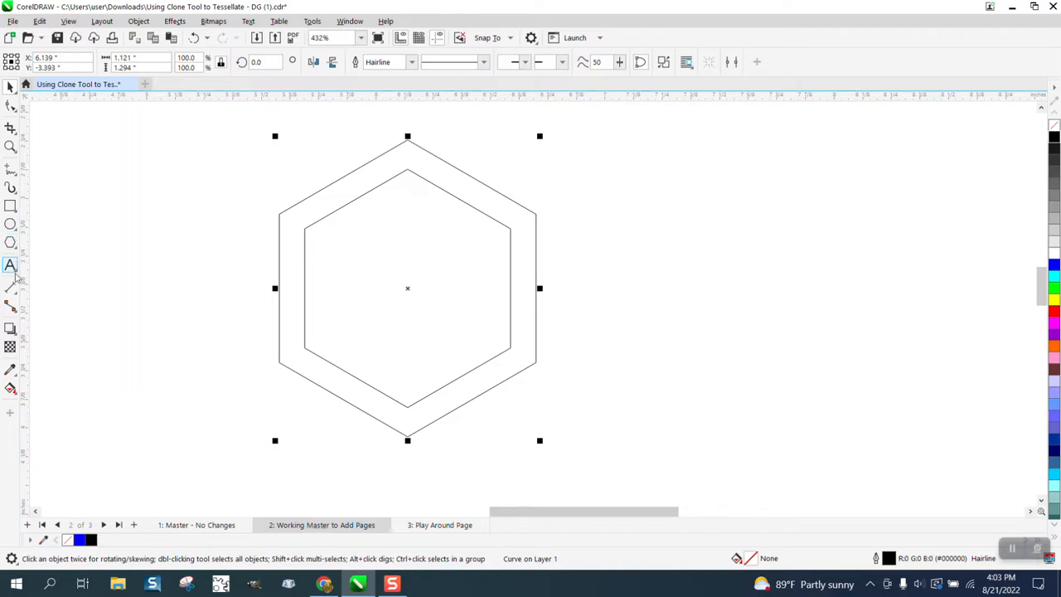
pyautogui.click(10, 288)
pyautogui.moveTo(224, 126); pyautogui.dragTo(225, 457)
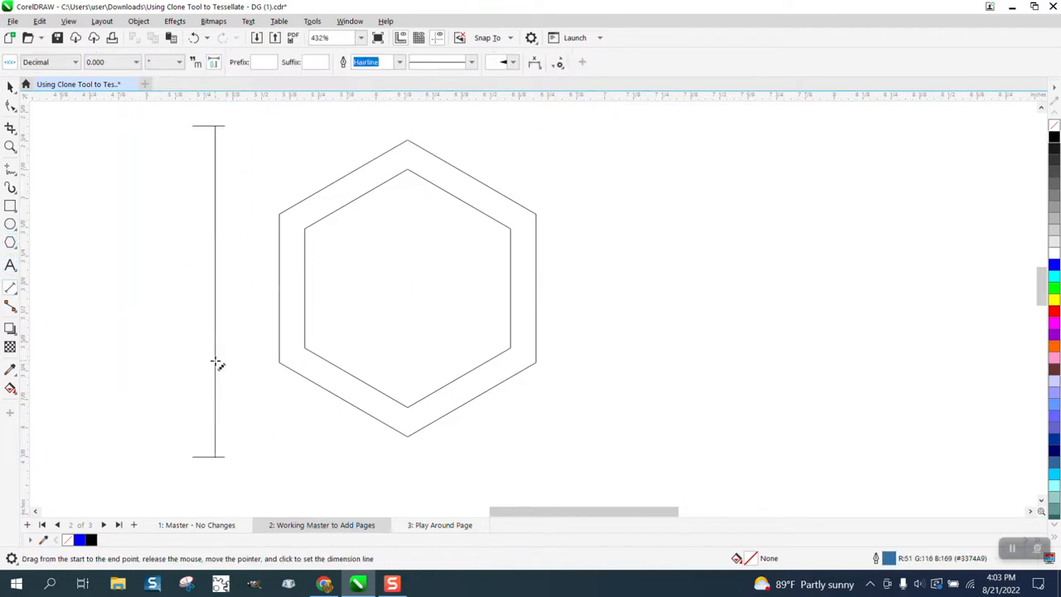
pyautogui.click(217, 354)
pyautogui.press('Delete')
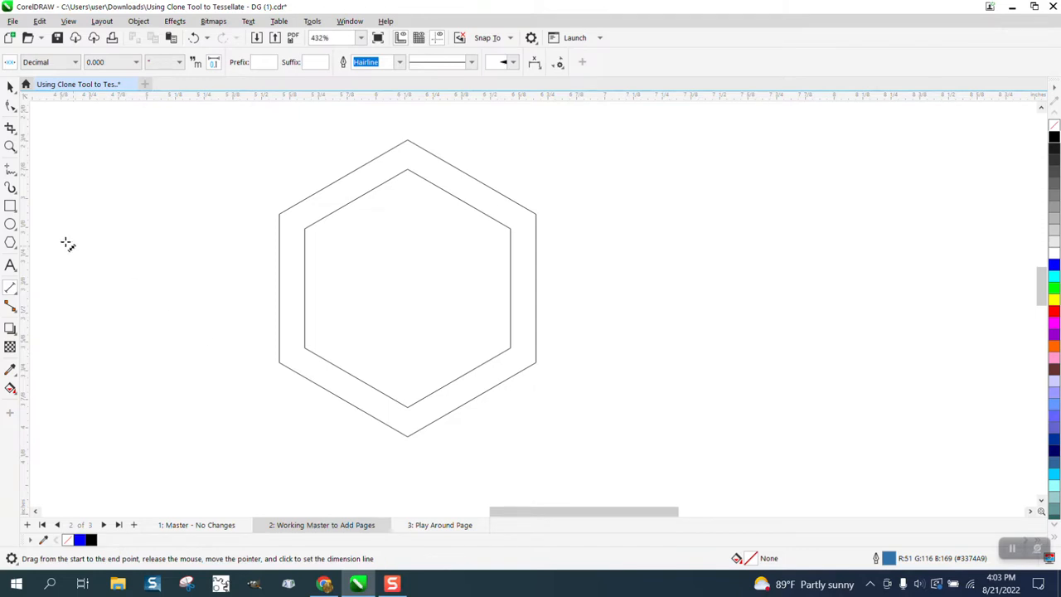
# Draw a vertical straight line about 1.38 inches long beside the double hexagon and centre it on the page.
pyautogui.click(15, 174)
pyautogui.click(70, 183)
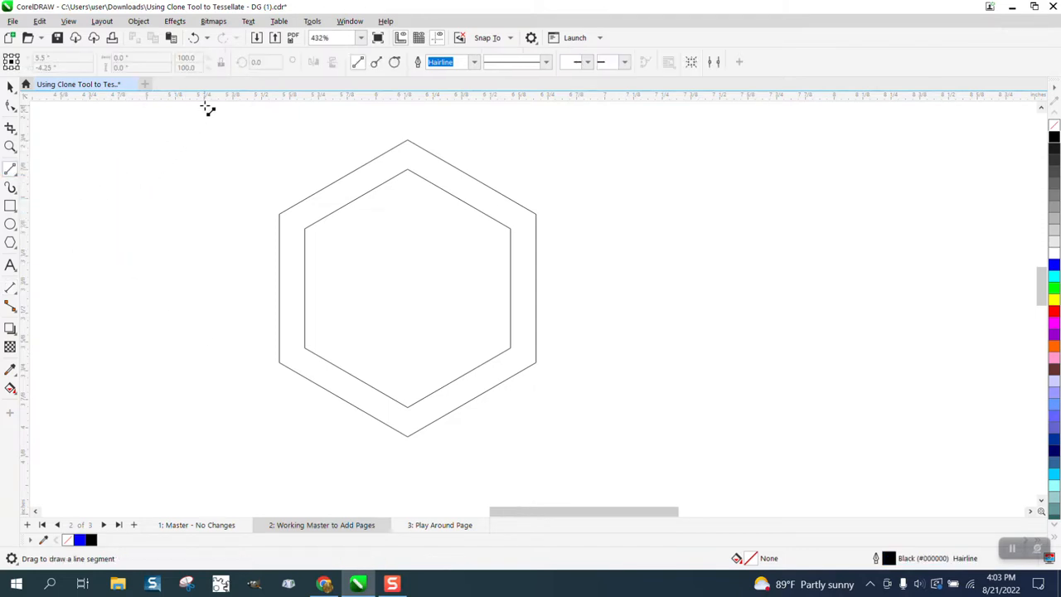
pyautogui.moveTo(207, 126); pyautogui.dragTo(184, 447)
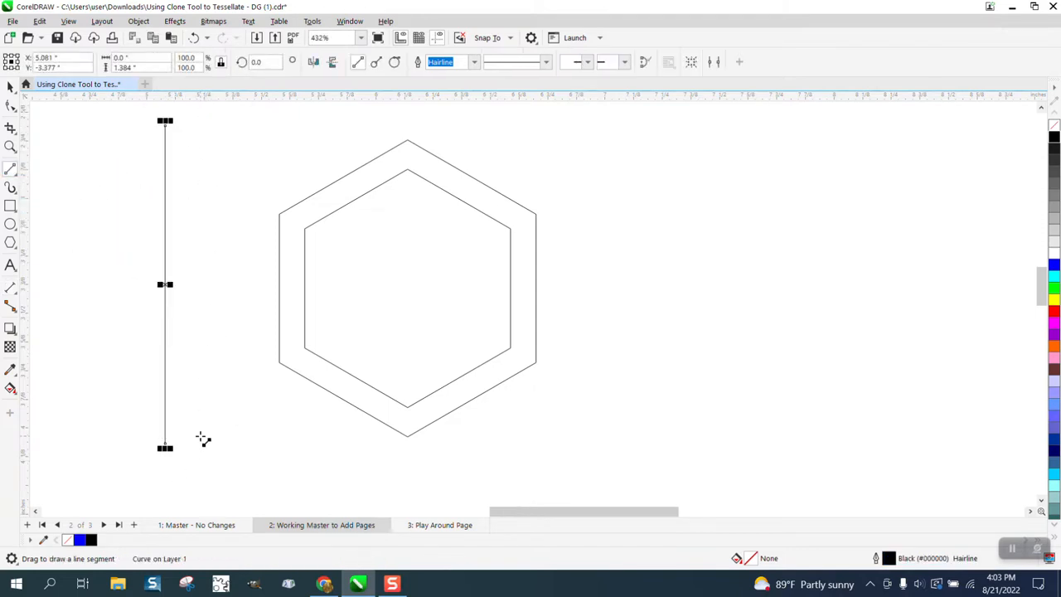
pyautogui.press('p')
pyautogui.scroll(-1, 229, 290)
pyautogui.scroll(-1, 231, 292)
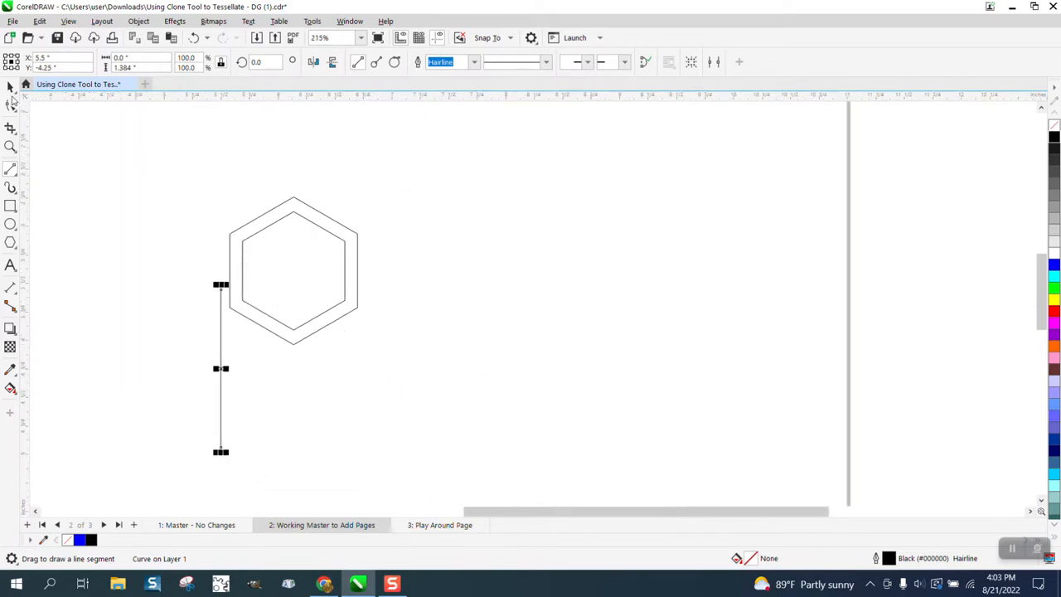
# Align the double hexagon with the vertical line by their centres, both horizontally and vertically.
pyautogui.press('space')
pyautogui.moveTo(172, 171); pyautogui.dragTo(348, 427)
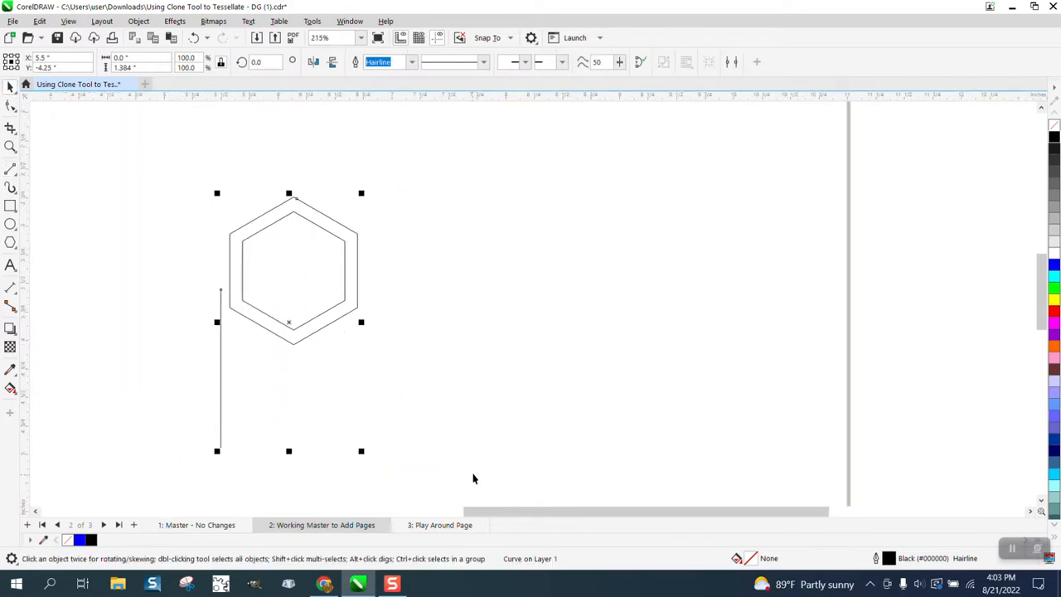
pyautogui.press('c')
pyautogui.press('e')
# Rotate a copy of the vertical centre line by 60 degrees and repeat it once so three lines cross the hexagon's corners.
pyautogui.scroll(-1, 116, 242)
pyautogui.click(11, 146)
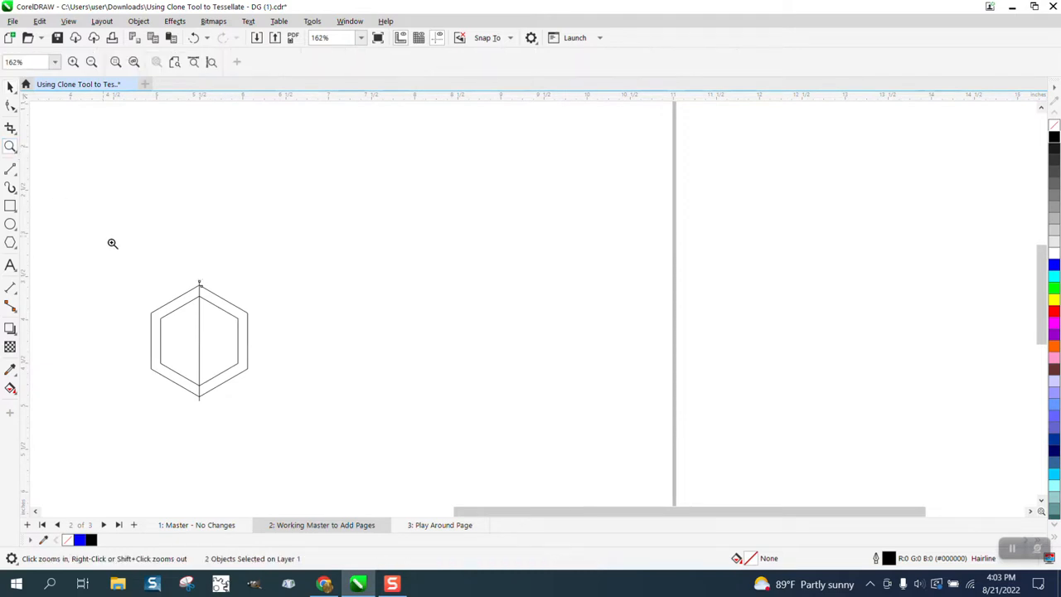
pyautogui.moveTo(126, 268); pyautogui.dragTo(364, 435)
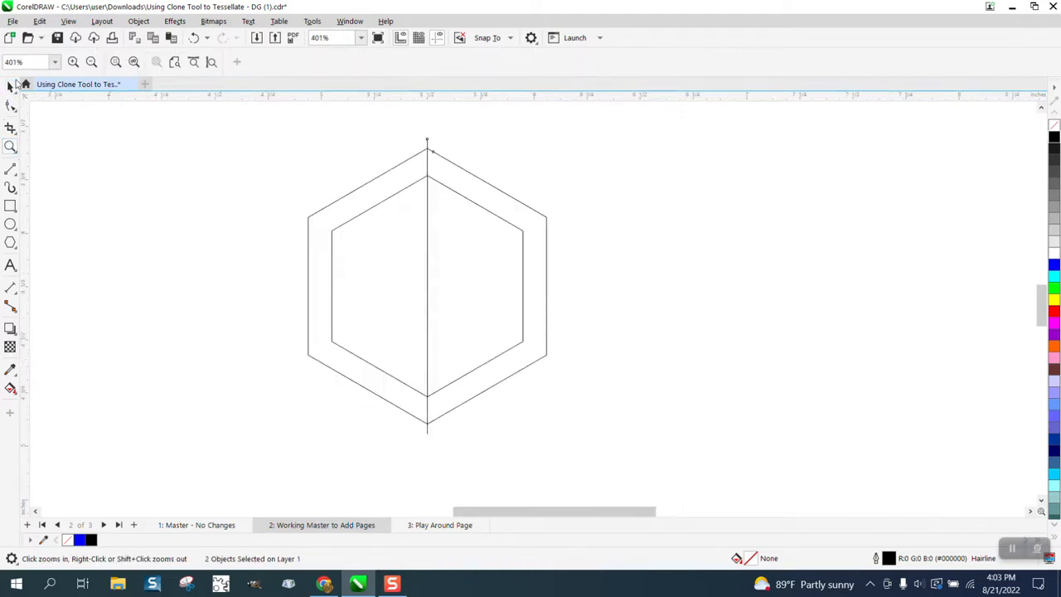
pyautogui.click(11, 85)
pyautogui.click(331, 138)
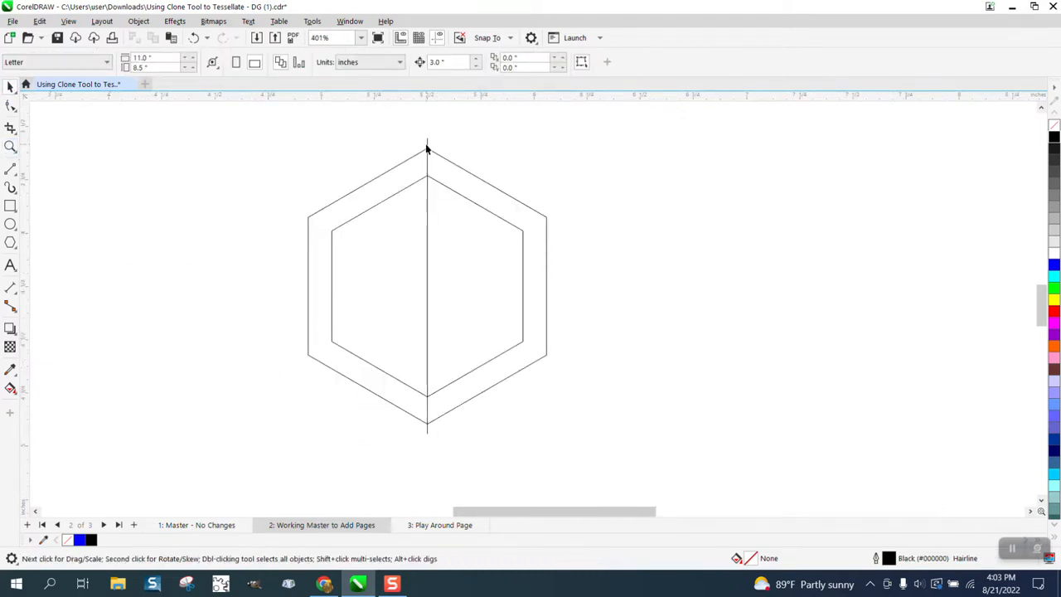
pyautogui.click(428, 149)
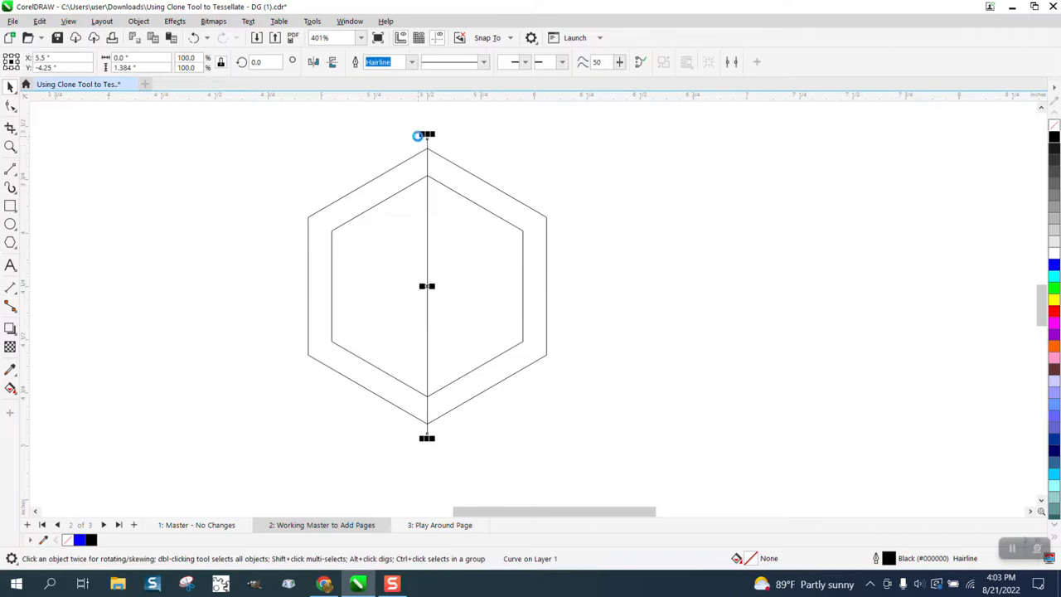
pyautogui.write('60')
pyautogui.press('Return')
pyautogui.hotkey('ctrl', 'r')
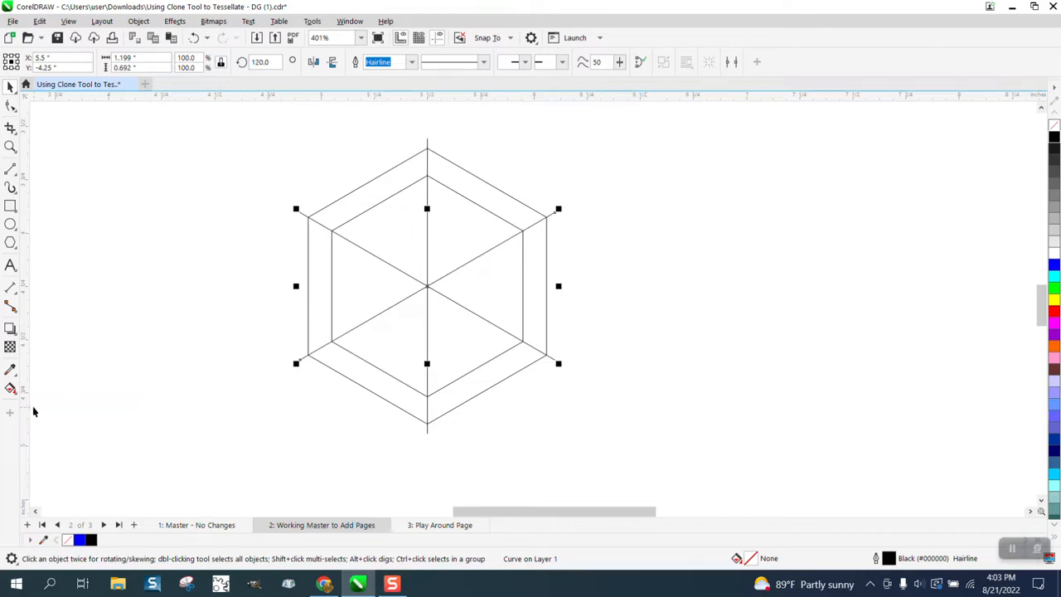
# Smart Fill the upper-left border segment of the hexagon in purple without an outline and nudge the piece 3 inches to the right.
pyautogui.click(11, 388)
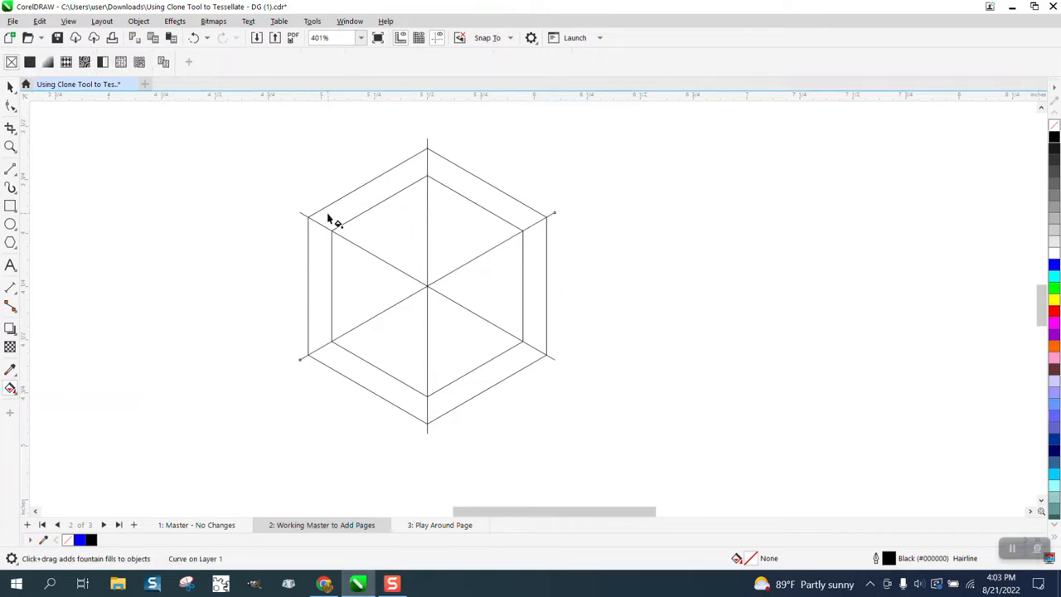
pyautogui.click(16, 395)
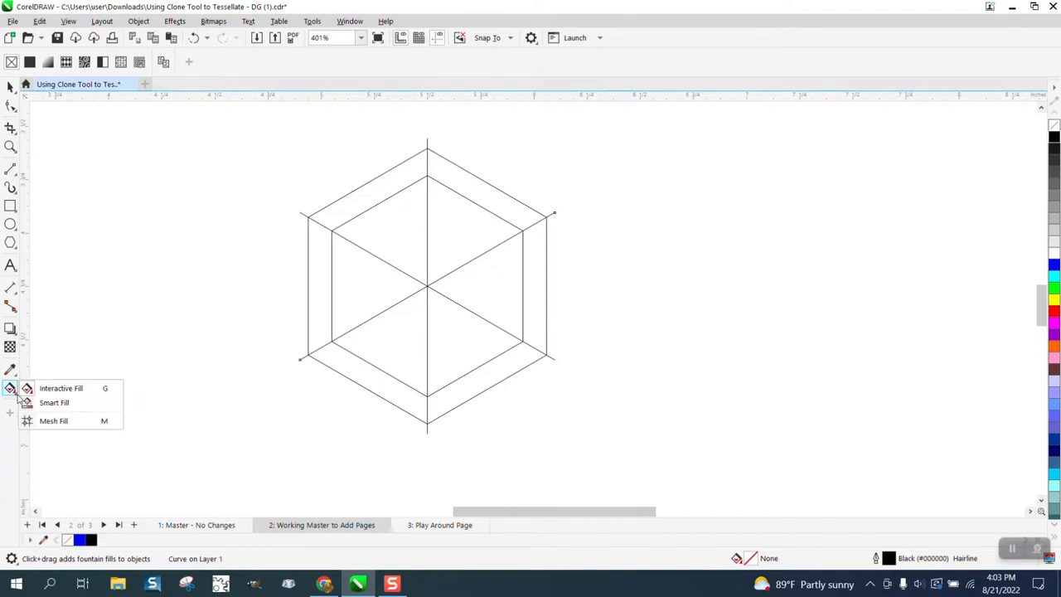
pyautogui.click(52, 402)
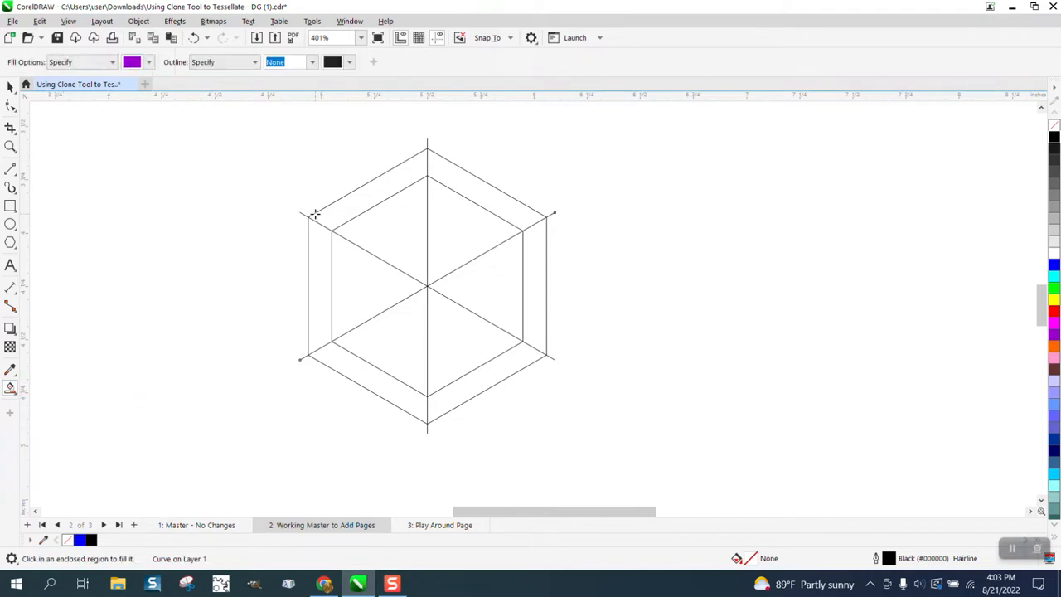
pyautogui.click(11, 88)
pyautogui.moveTo(263, 110); pyautogui.dragTo(643, 480)
pyautogui.click(193, 161)
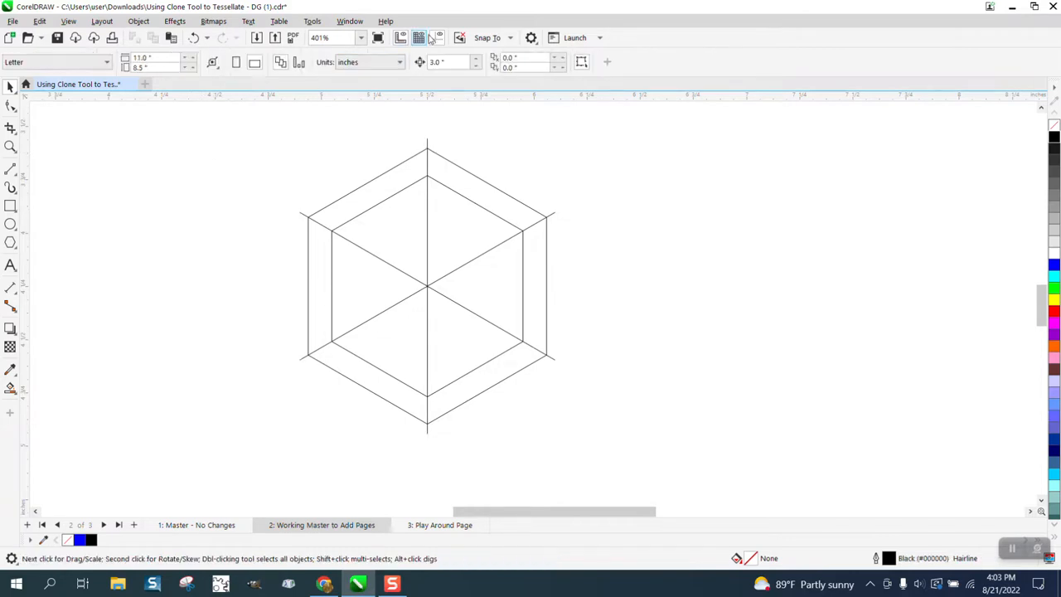
pyautogui.click(10, 388)
pyautogui.click(341, 215)
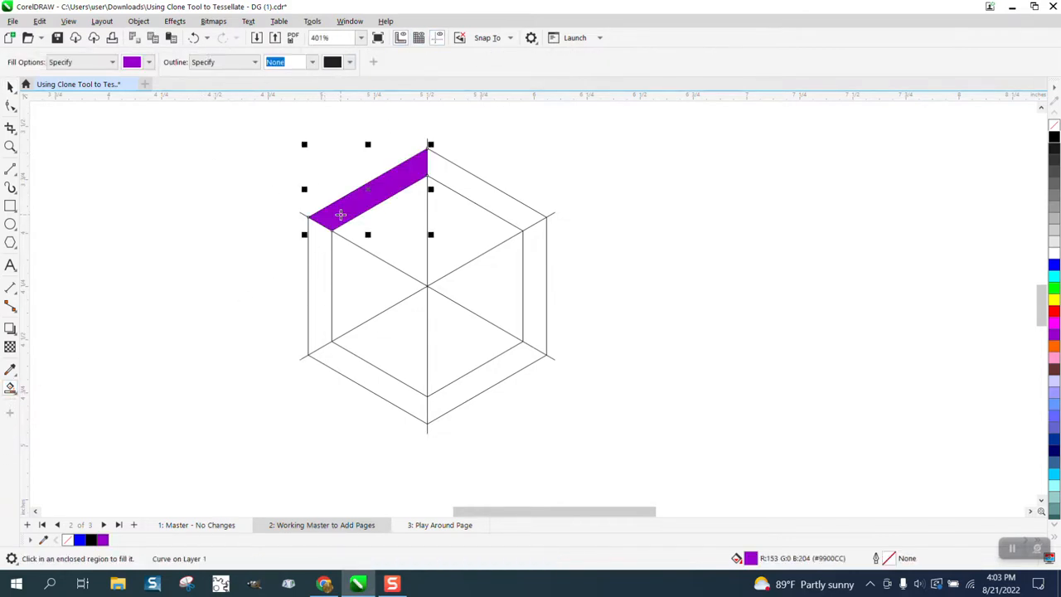
pyautogui.press('Right')
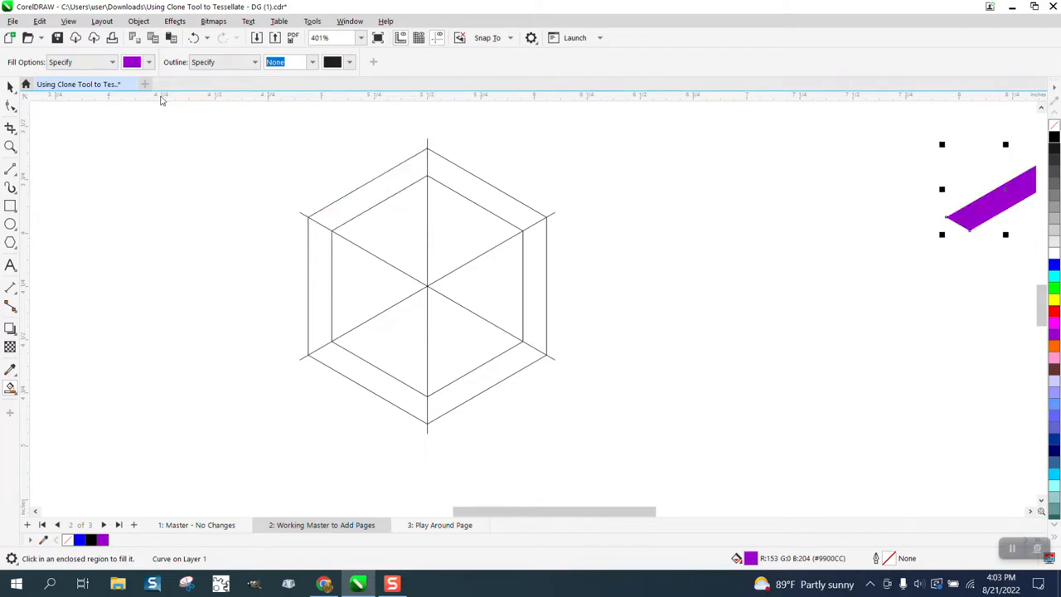
# Smart Fill the vertical left border segment in yellow and nudge that piece 3 inches to the right.
pyautogui.click(149, 62)
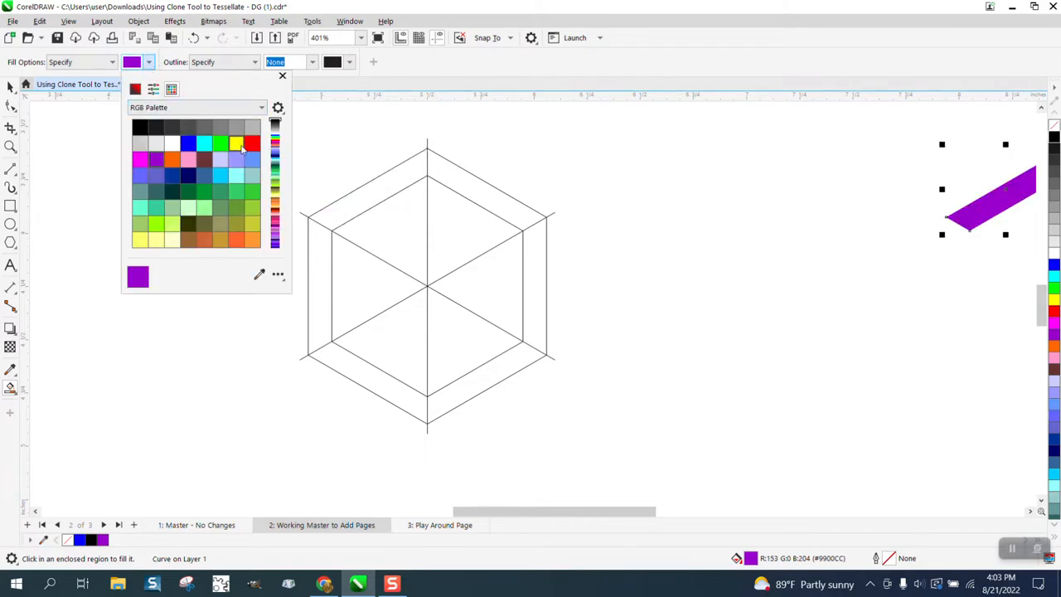
pyautogui.click(237, 142)
pyautogui.click(318, 266)
pyautogui.press('Right')
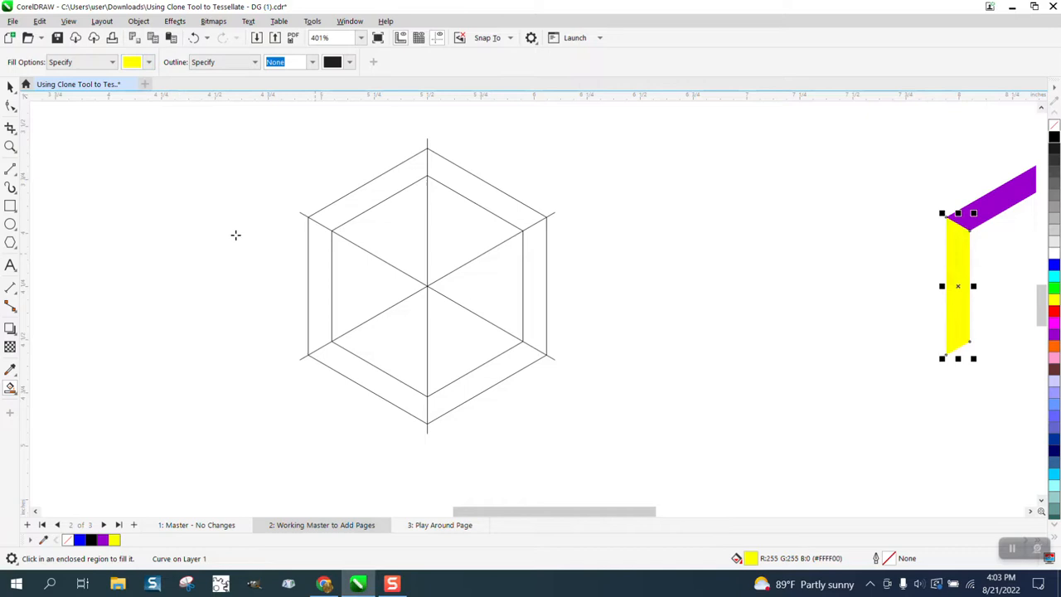
# Smart Fill the lower-left border segment of the hexagon in green and nudge the piece 3 inches to the right.
pyautogui.click(149, 63)
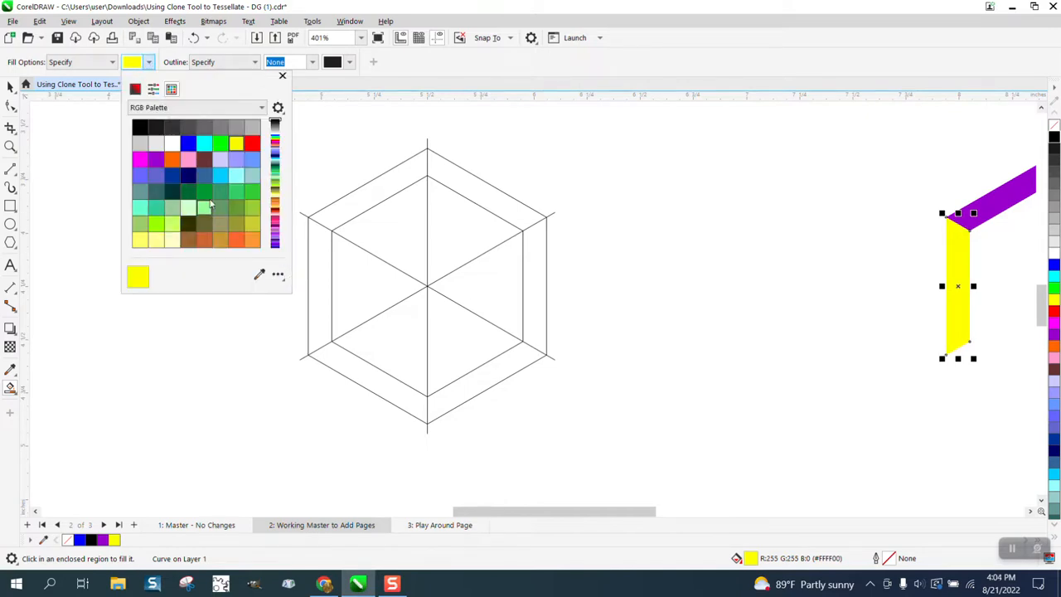
pyautogui.click(220, 143)
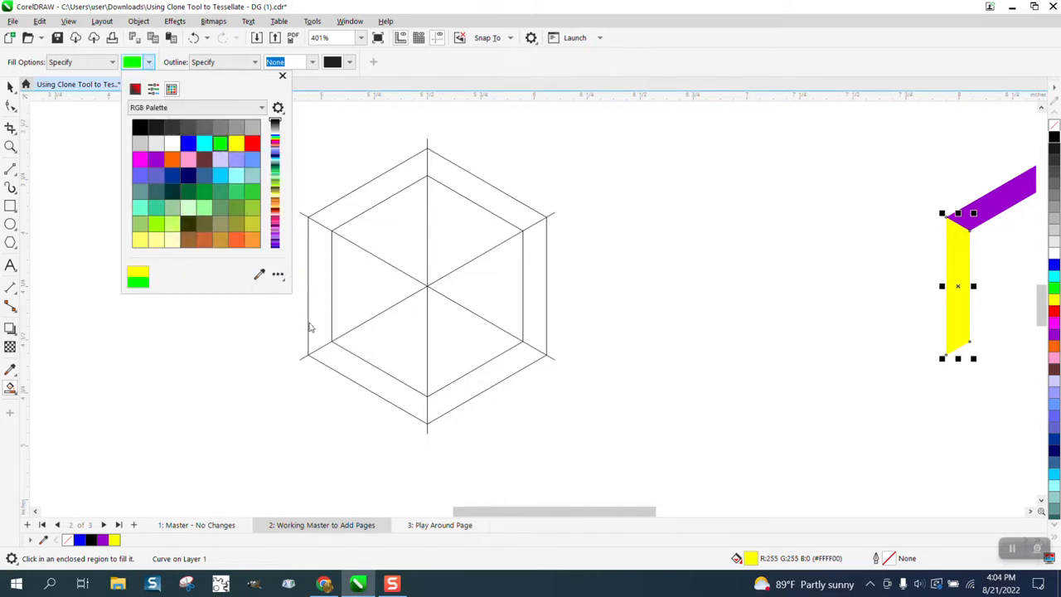
pyautogui.click(346, 360)
pyautogui.press('Right')
# Smart Fill the lower-right border segment in red and nudge that piece 3 inches to the right.
pyautogui.click(149, 63)
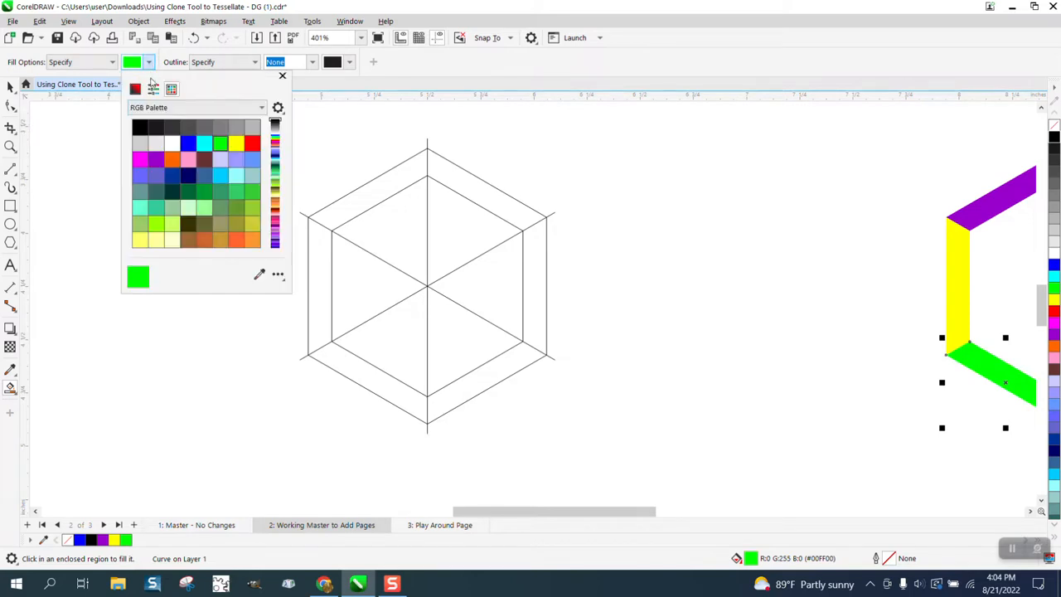
pyautogui.click(254, 146)
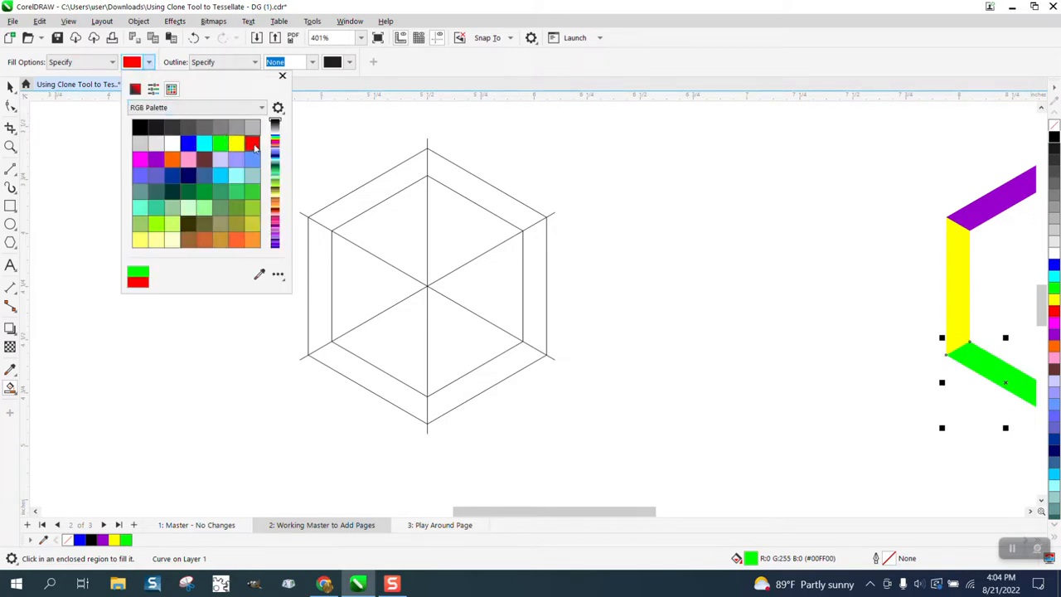
pyautogui.click(498, 368)
pyautogui.scroll(-2, 371, 346)
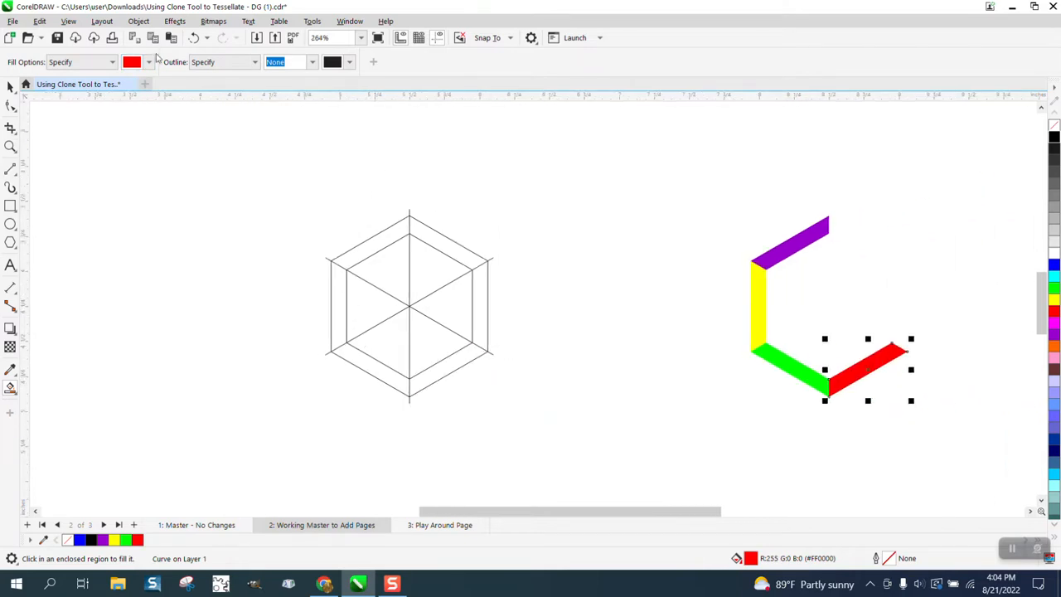
# Smart Fill the hexagon's right vertical border segment in aqua green (#66FFCC) and nudge it 3 inches to the right.
pyautogui.click(149, 62)
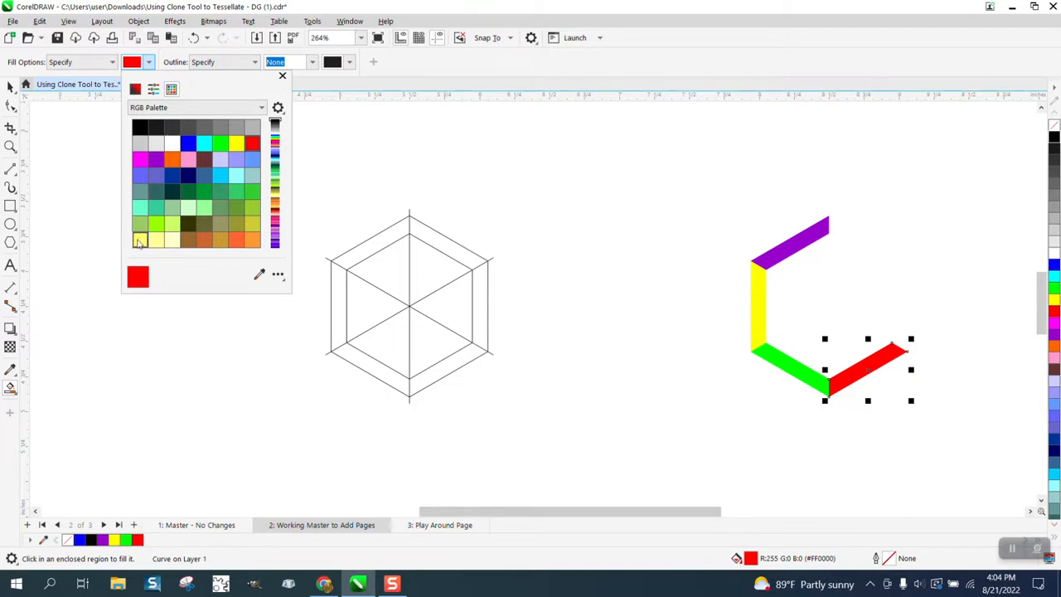
pyautogui.click(140, 208)
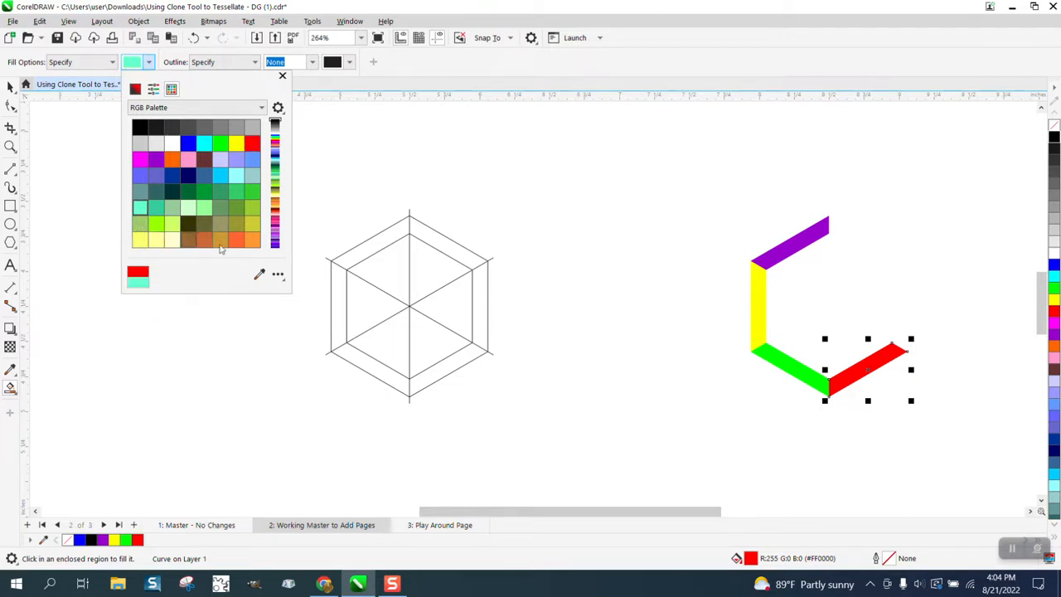
pyautogui.click(484, 327)
pyautogui.click(481, 322)
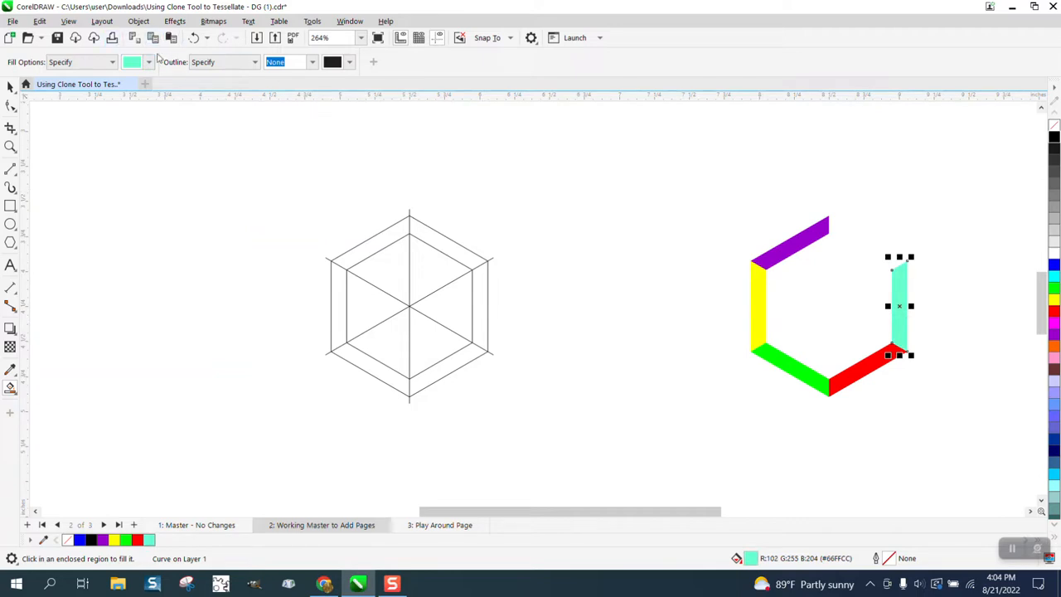
# Smart Fill the upper-right border segment in blue and nudge it 3 inches to the right to complete the coloured hexagon.
pyautogui.click(150, 63)
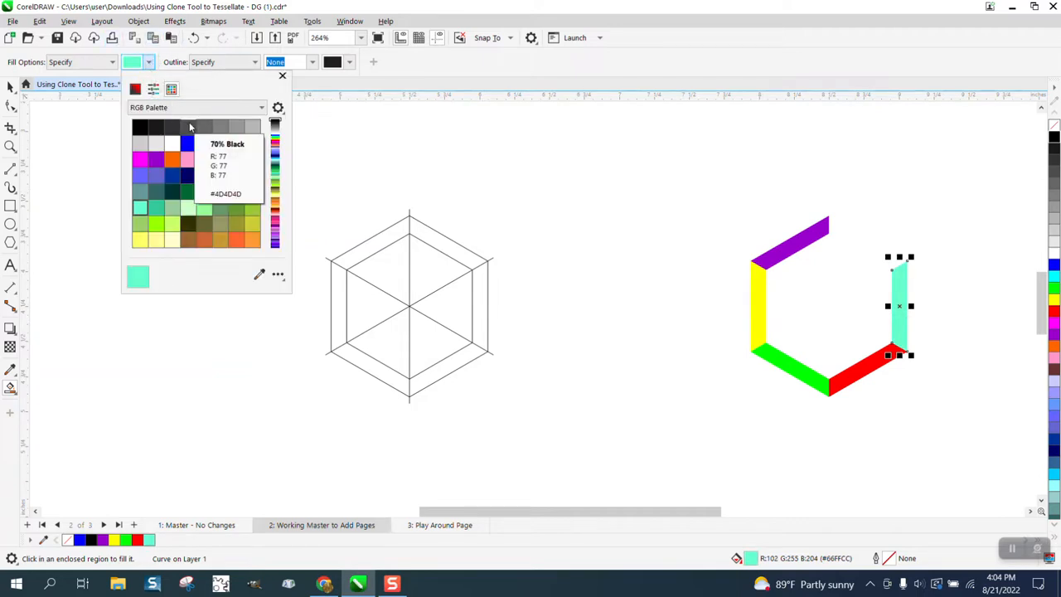
pyautogui.click(189, 145)
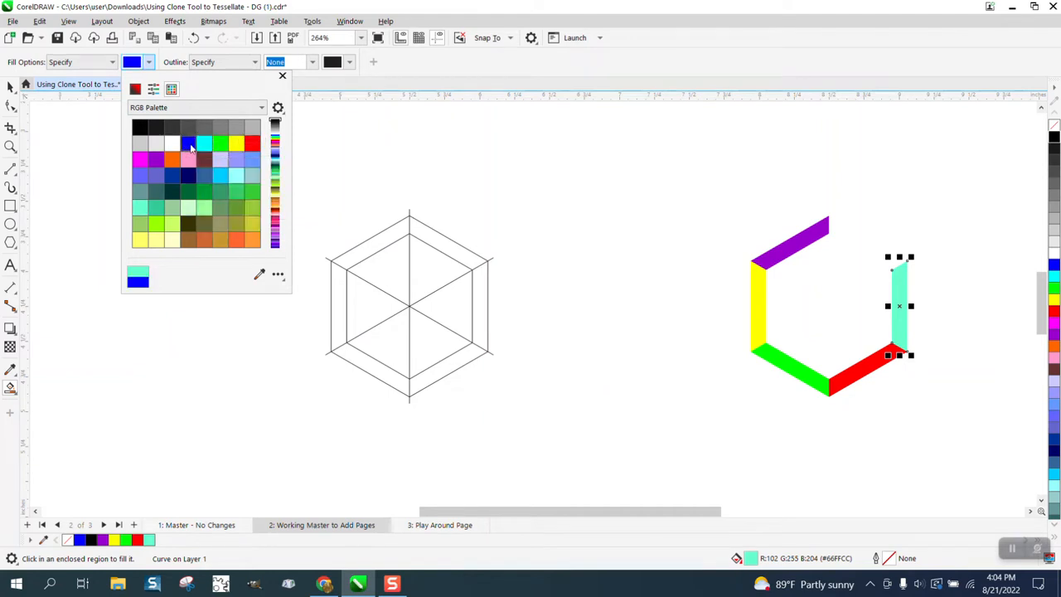
pyautogui.click(440, 242)
pyautogui.scroll(-2, 215, 218)
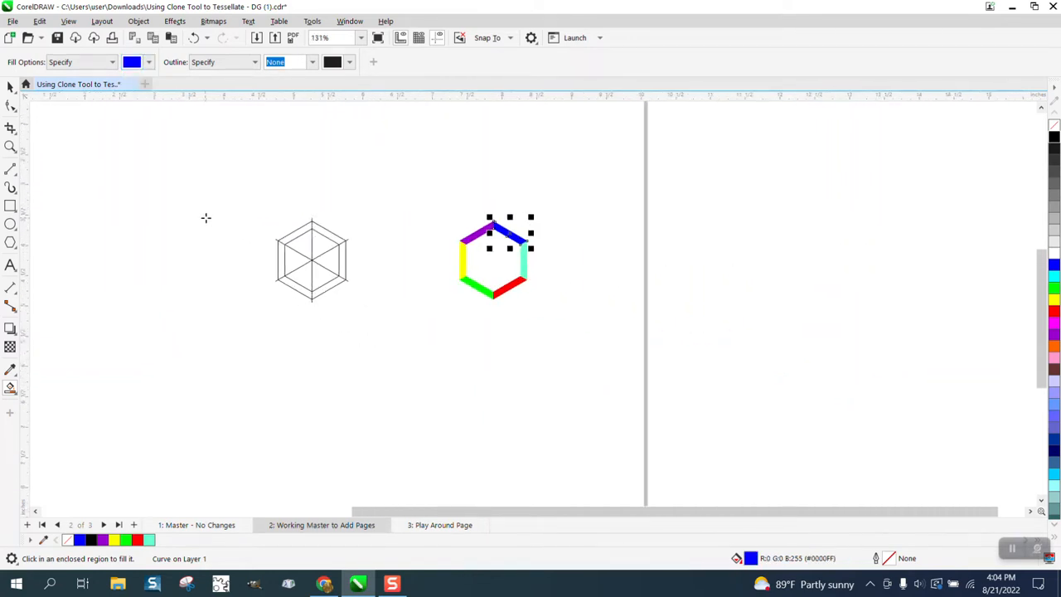
pyautogui.scroll(-1, 206, 217)
# Select all six coloured segments and move them together to the page's upper-left area, beyond the outlined hexagon.
pyautogui.click(10, 87)
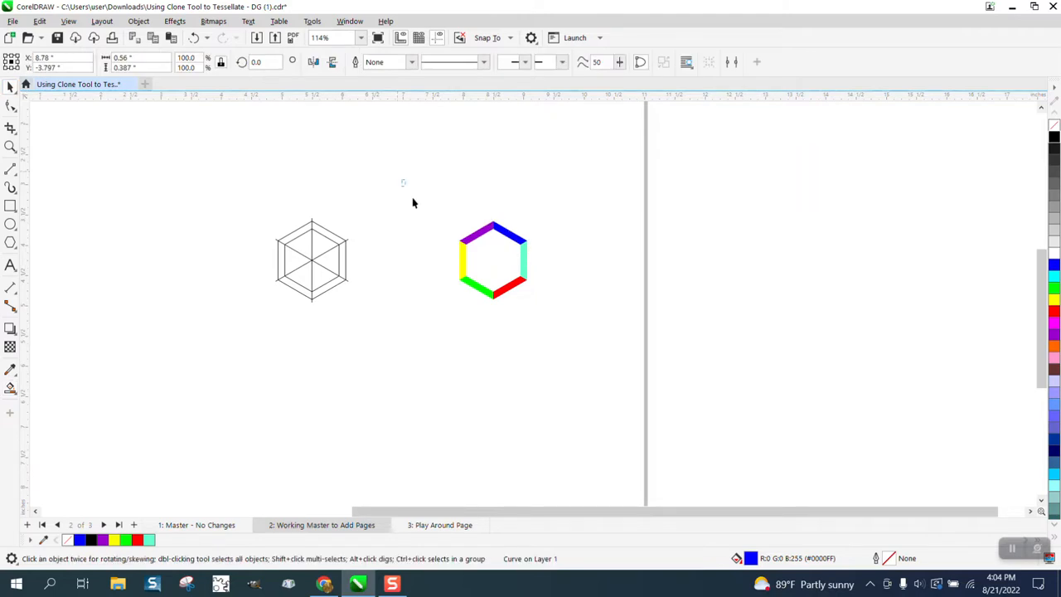
pyautogui.moveTo(413, 200); pyautogui.dragTo(540, 312)
pyautogui.moveTo(493, 260); pyautogui.dragTo(153, 189)
# Move the outlined hexagon with its dividing lines 3 inches to the right and look briefly at the Play Around Page.
pyautogui.moveTo(243, 189); pyautogui.dragTo(432, 339)
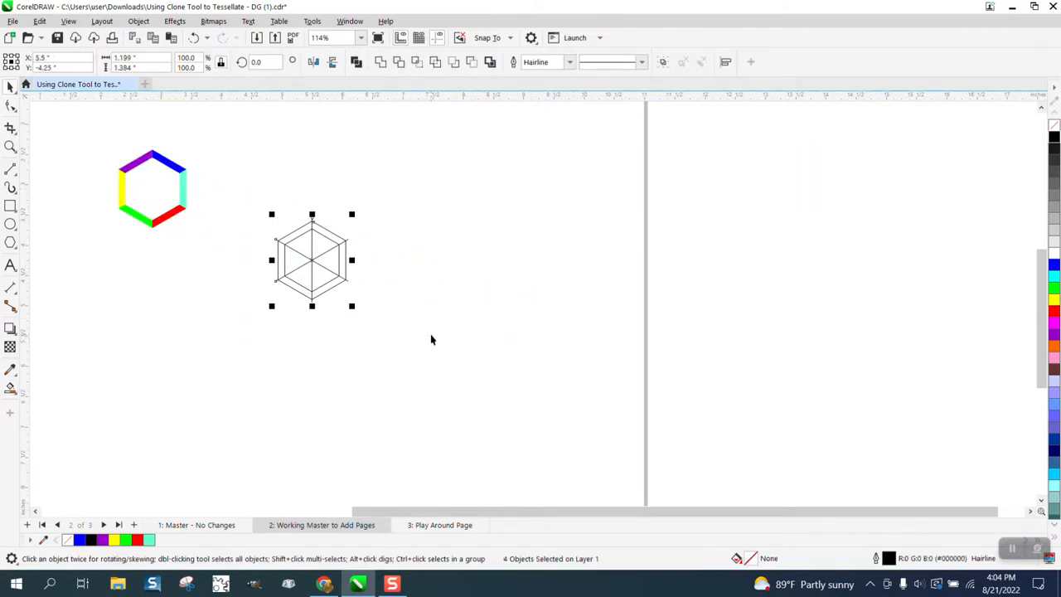
pyautogui.press('pagedown')
pyautogui.scroll(-1, 435, 336)
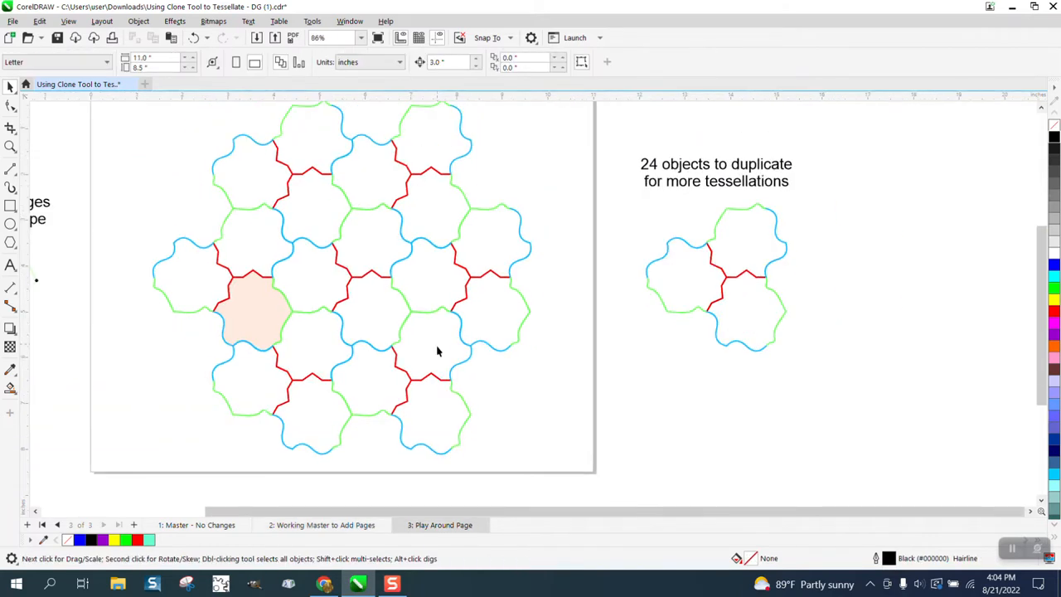
pyautogui.click(345, 529)
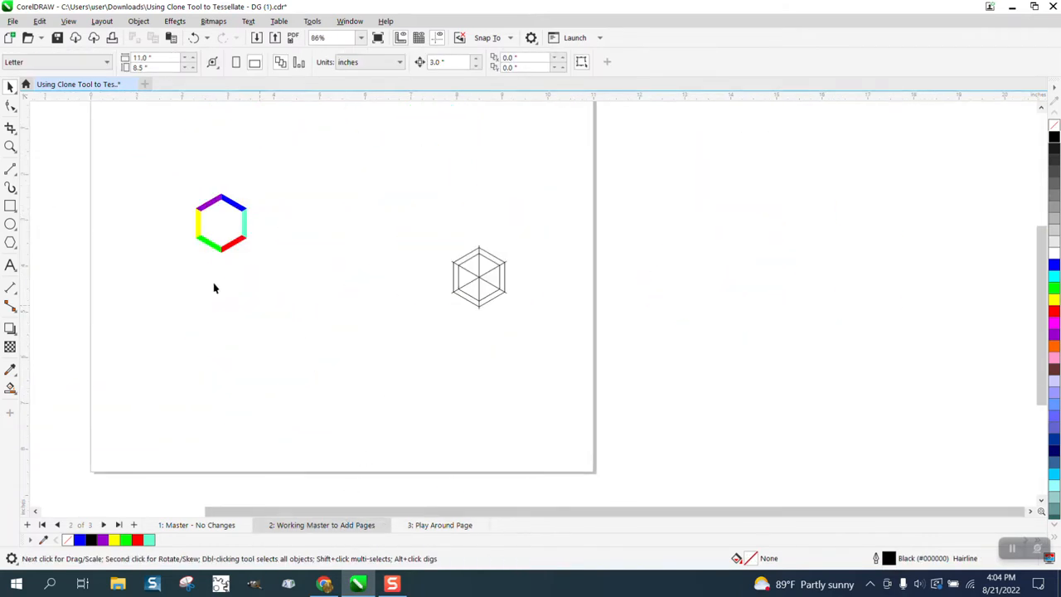
# Delete the outlined double hexagon together with its three dividing lines.
pyautogui.click(10, 146)
pyautogui.moveTo(166, 174)
pyautogui.mouseDown()
pyautogui.moveTo(181, 197)
pyautogui.moveTo(537, 350)
pyautogui.mouseUp()
pyautogui.click(10, 86)
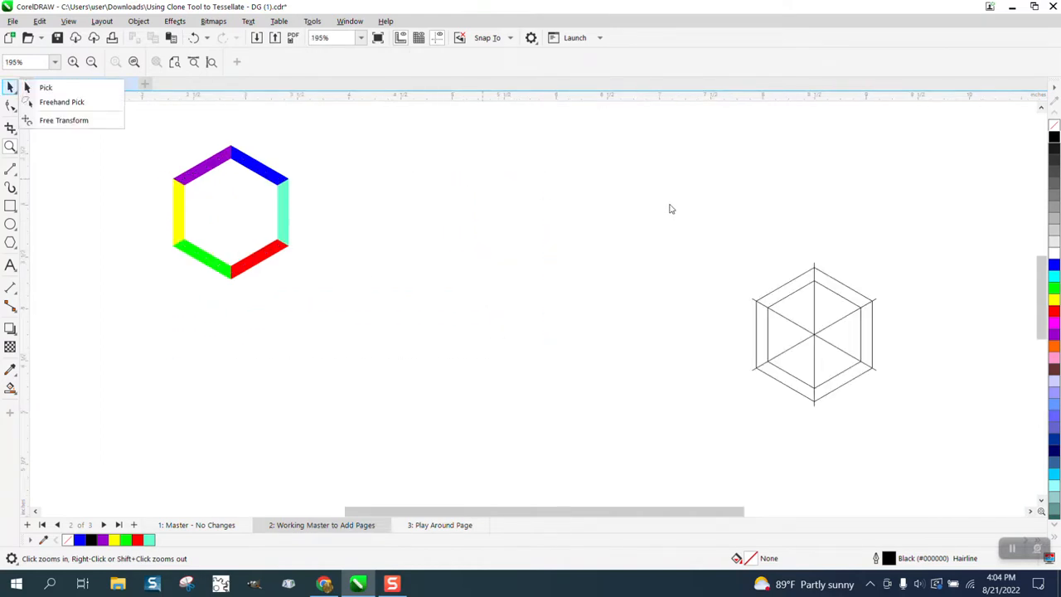
pyautogui.click(51, 90)
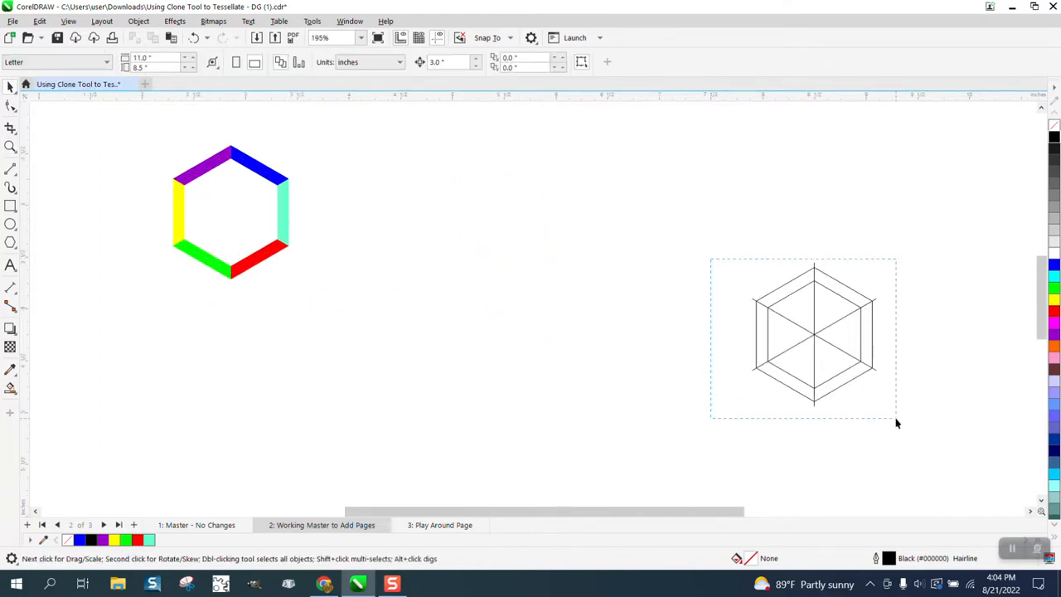
pyautogui.moveTo(712, 264); pyautogui.dragTo(883, 413)
pyautogui.press('Delete')
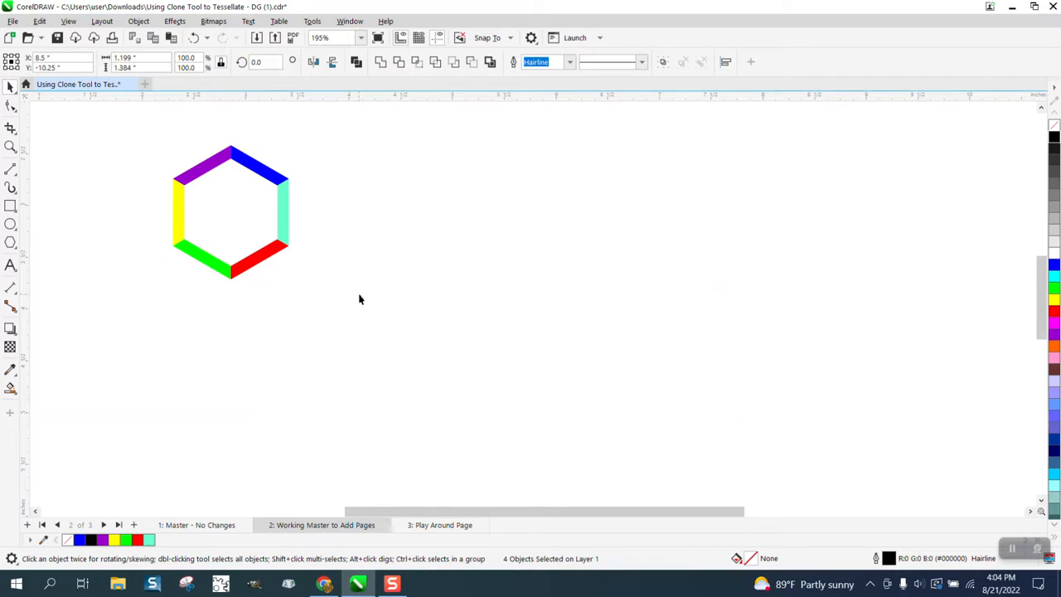
# Clone the purple segment and the yellow segment individually, with each clone 3 inches to the right of its original.
pyautogui.click(39, 21)
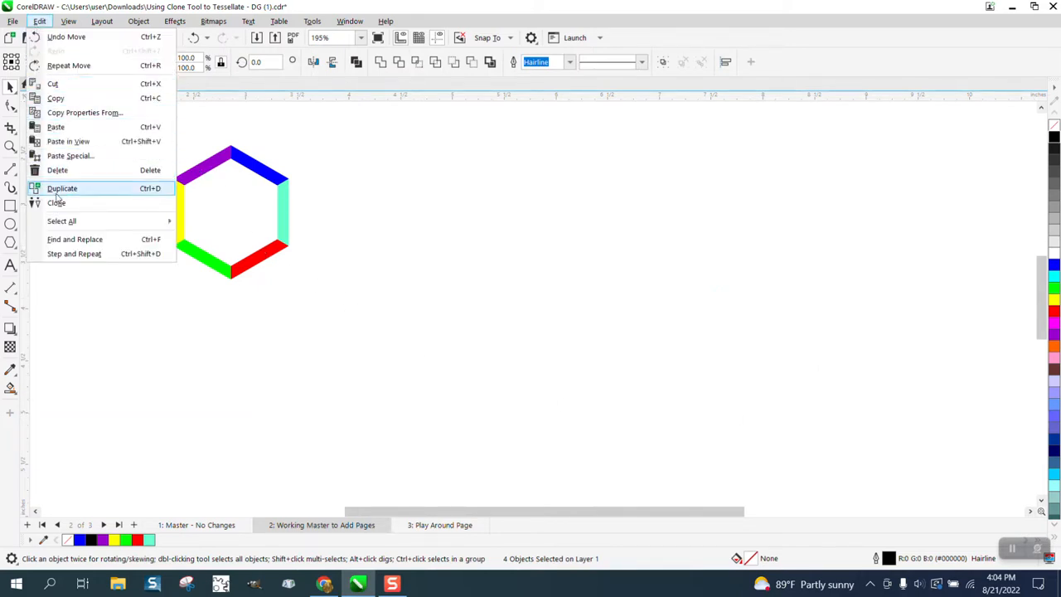
pyautogui.click(214, 166)
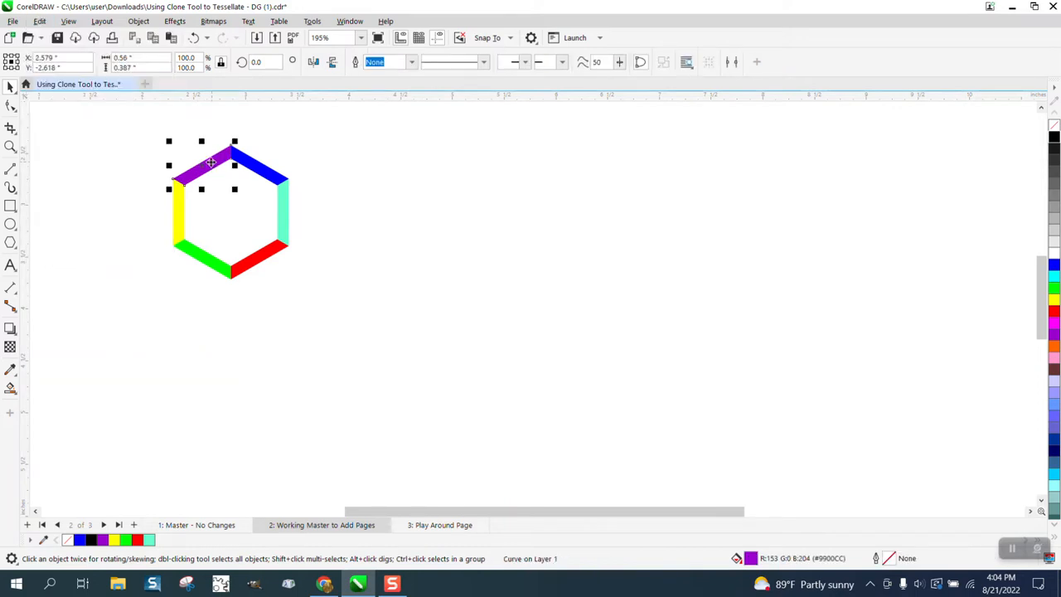
pyautogui.click(39, 21)
pyautogui.click(63, 201)
pyautogui.click(175, 217)
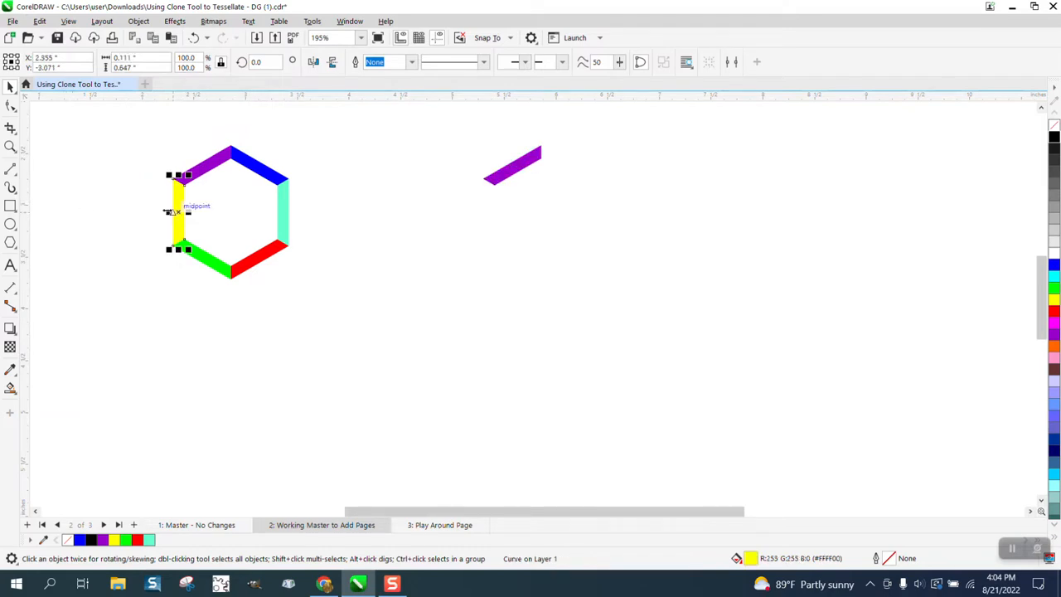
pyautogui.click(39, 21)
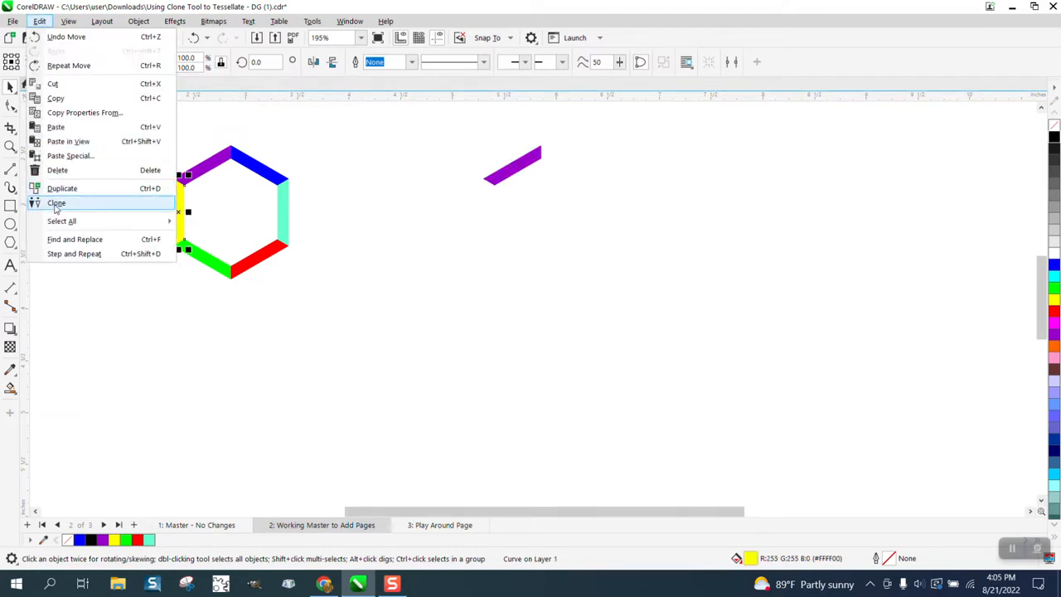
pyautogui.click(54, 204)
# Clone the green and red bottom segments one at a time, each offset 3 inches to the right.
pyautogui.click(199, 260)
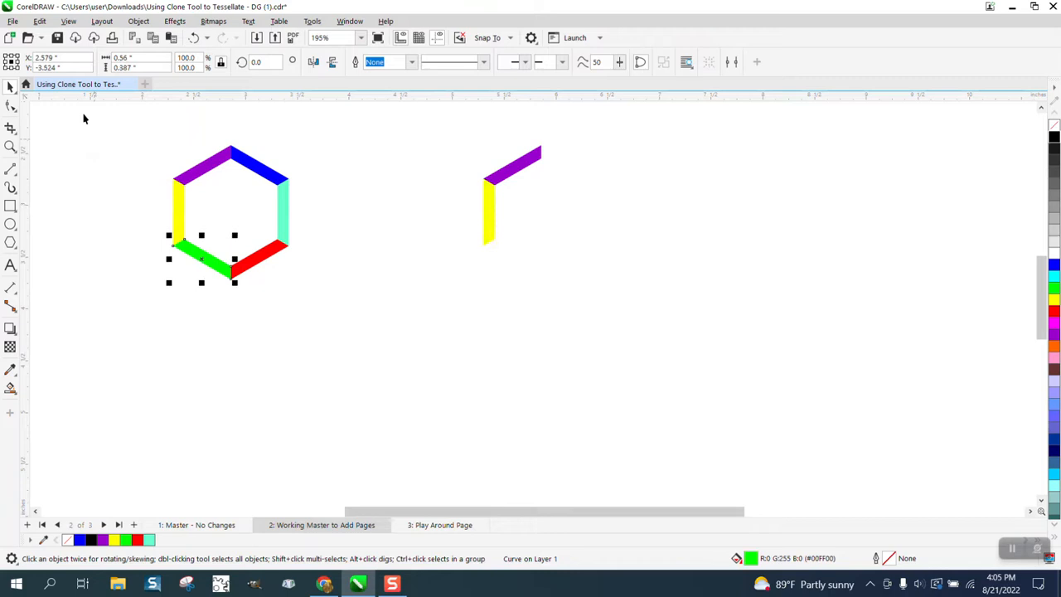
pyautogui.click(39, 21)
pyautogui.click(58, 204)
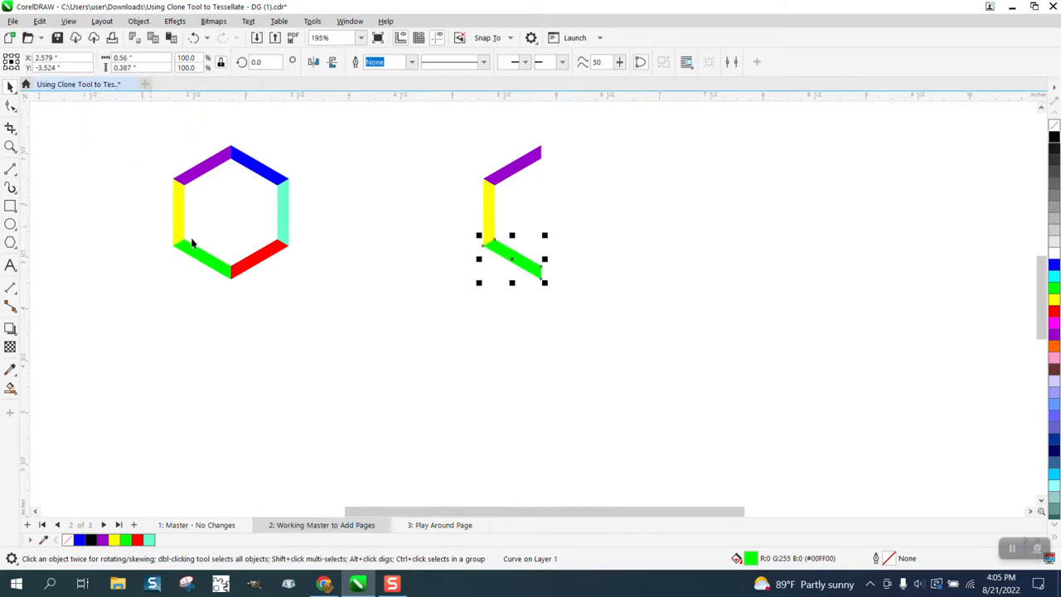
pyautogui.click(258, 258)
pyautogui.click(39, 21)
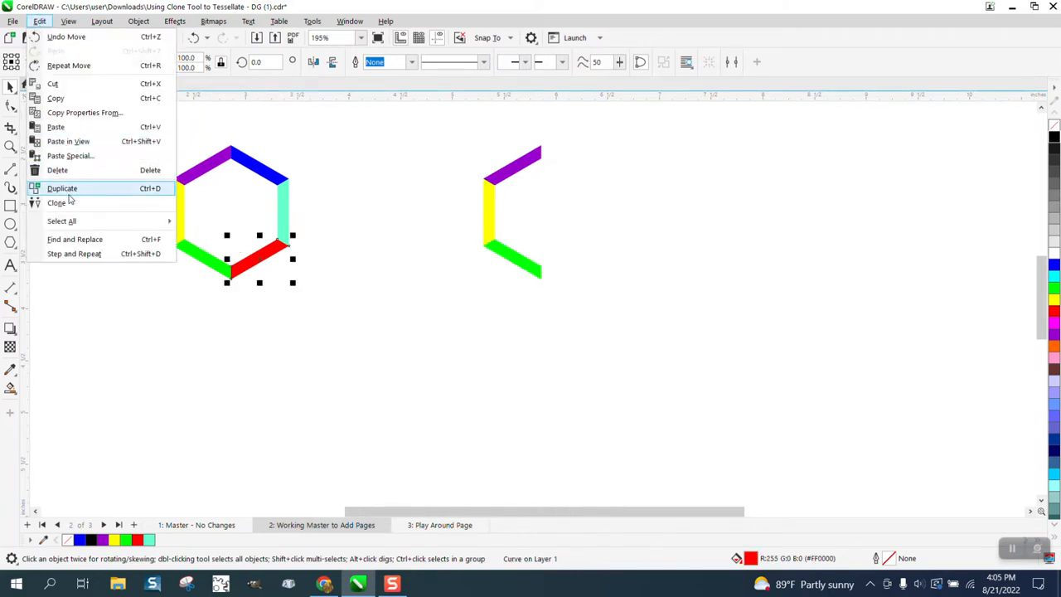
pyautogui.click(72, 204)
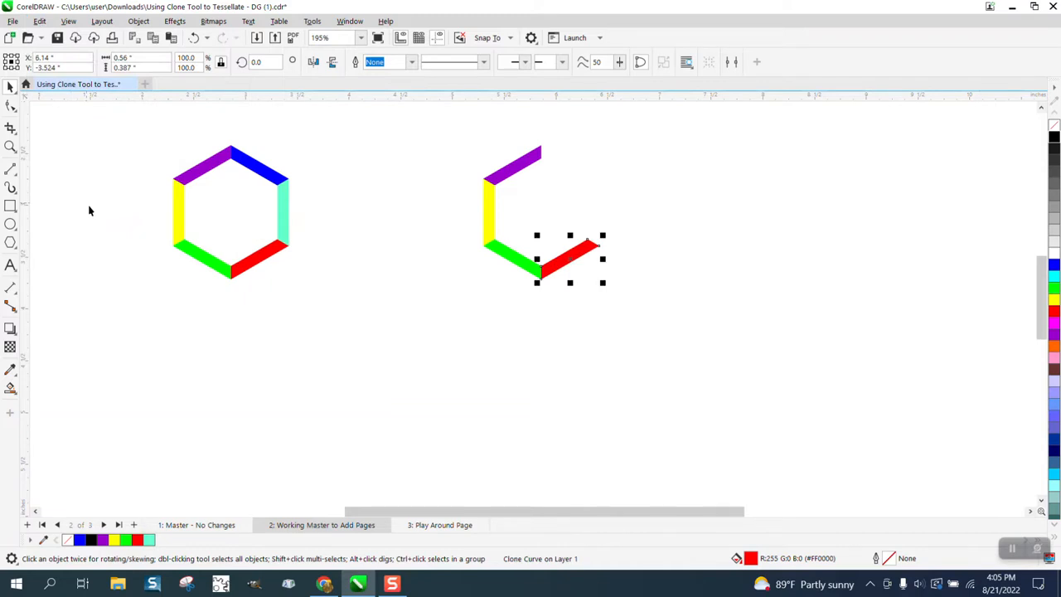
# Clone the aqua green and blue segments one at a time to complete the second hexagon 3 inches to the right.
pyautogui.click(282, 211)
pyautogui.click(39, 21)
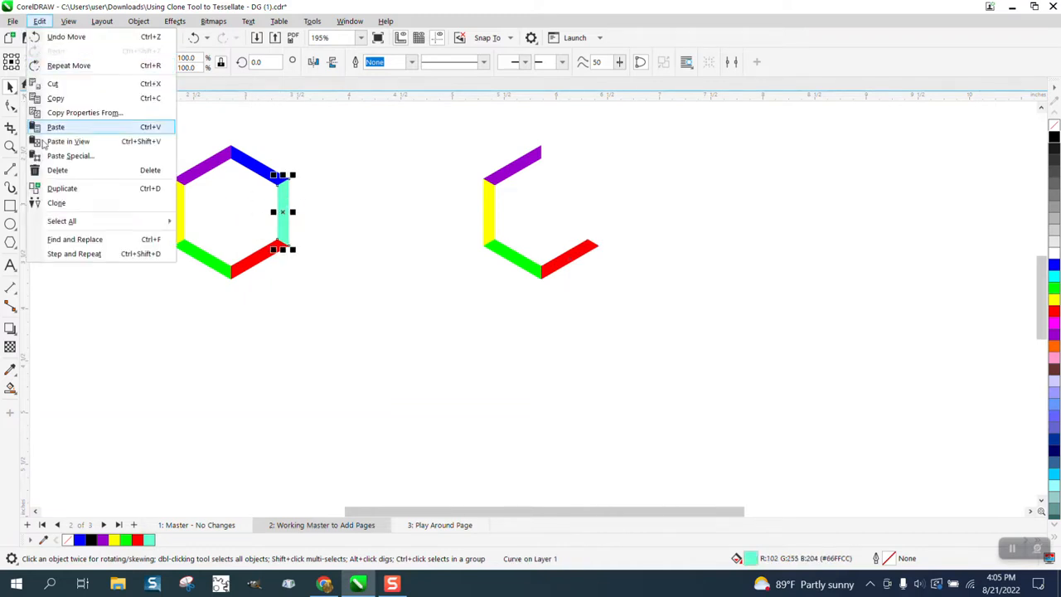
pyautogui.click(63, 203)
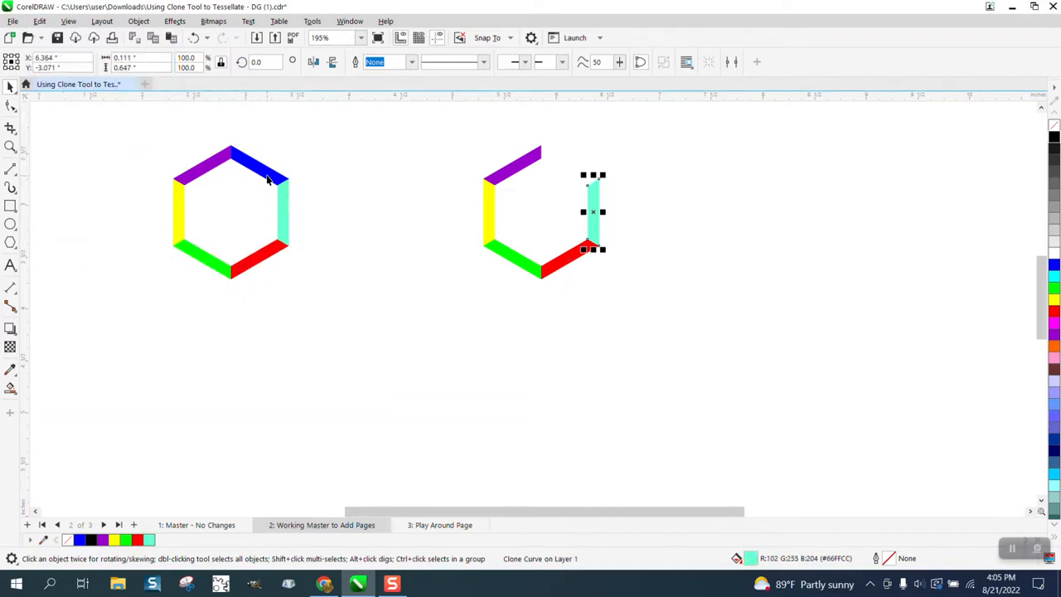
pyautogui.click(267, 179)
pyautogui.click(38, 21)
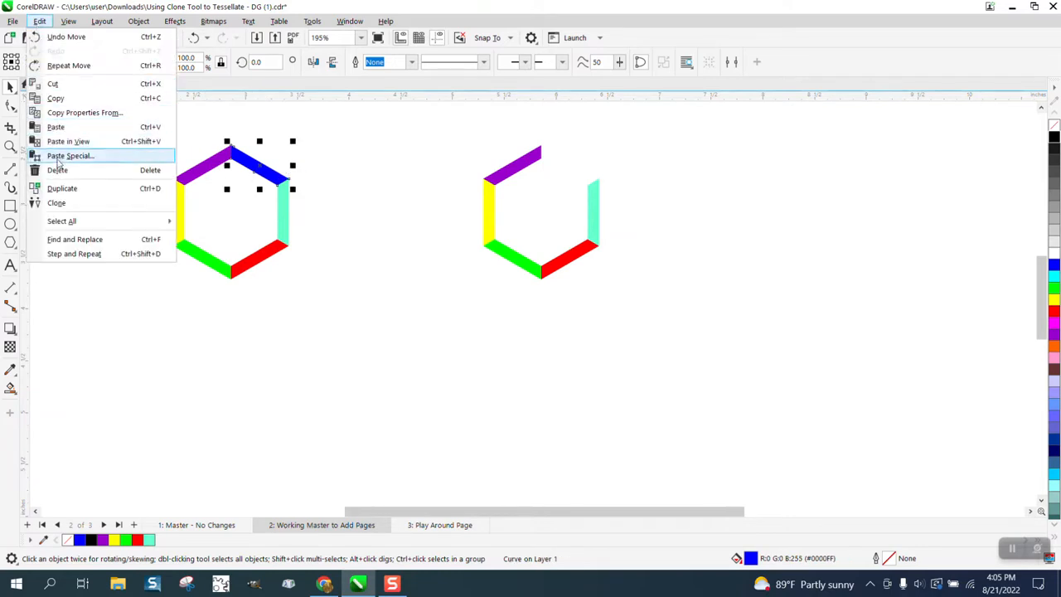
pyautogui.click(57, 202)
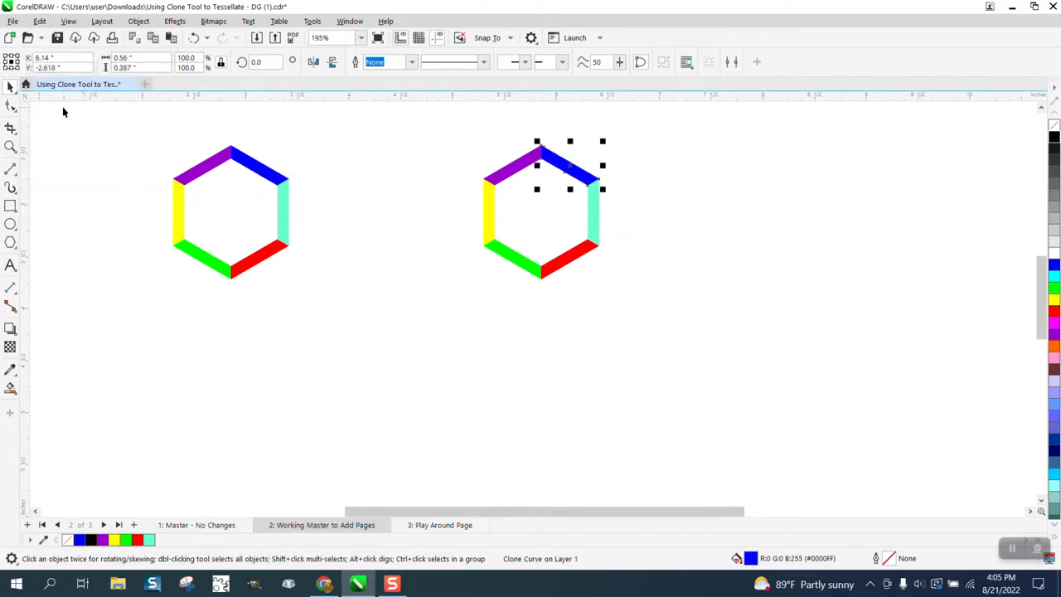
# Remove the fill from the original hexagon's blue segment, then fill that segment with black.
pyautogui.click(264, 176)
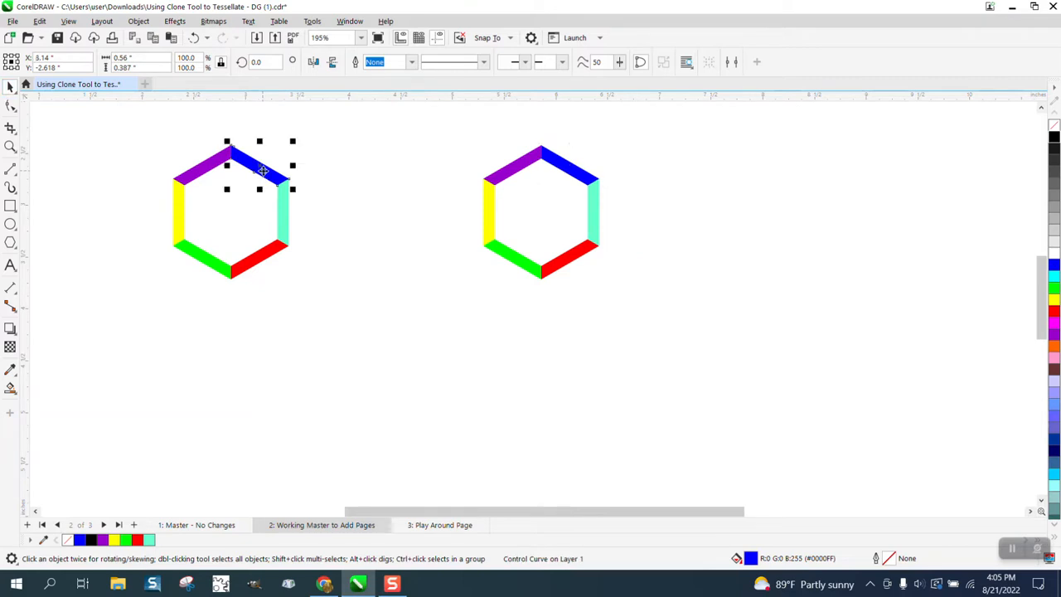
pyautogui.click(1054, 126)
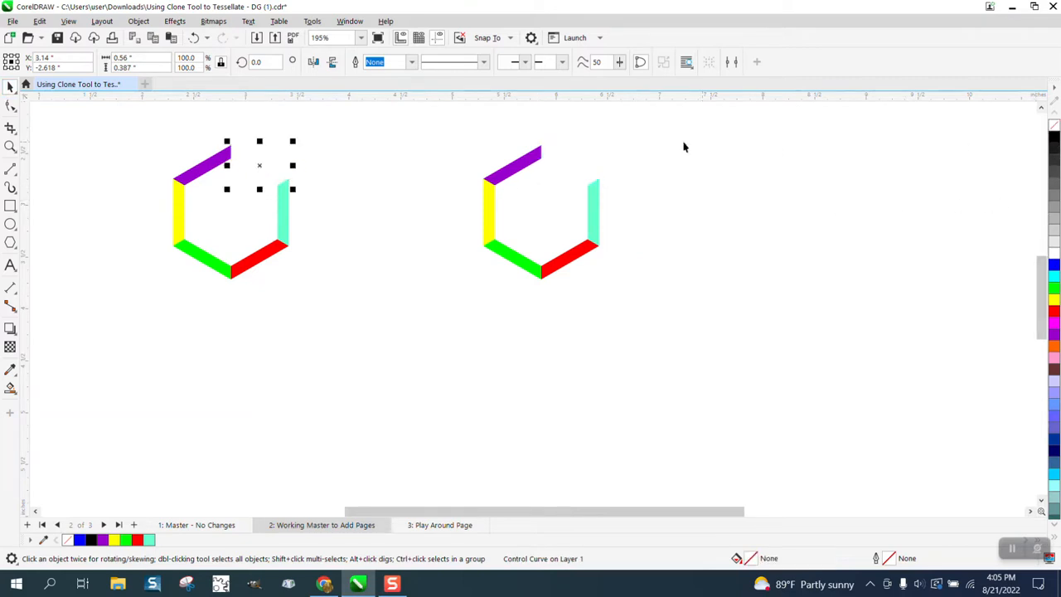
pyautogui.click(1054, 137)
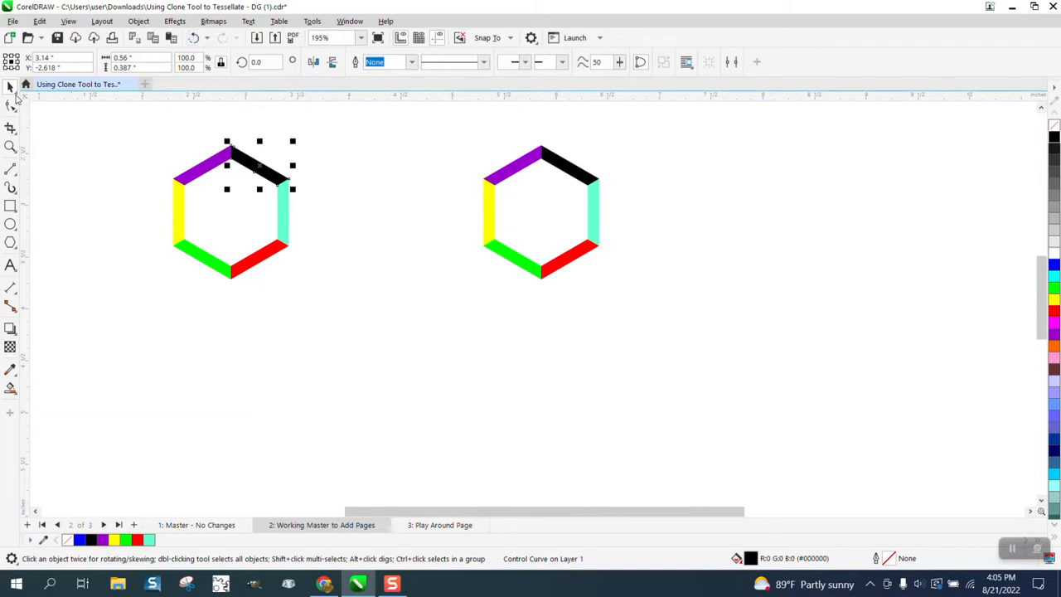
# Turn off snapping to objects while keeping the guideline and page snapping enabled.
pyautogui.click(511, 40)
pyautogui.click(480, 106)
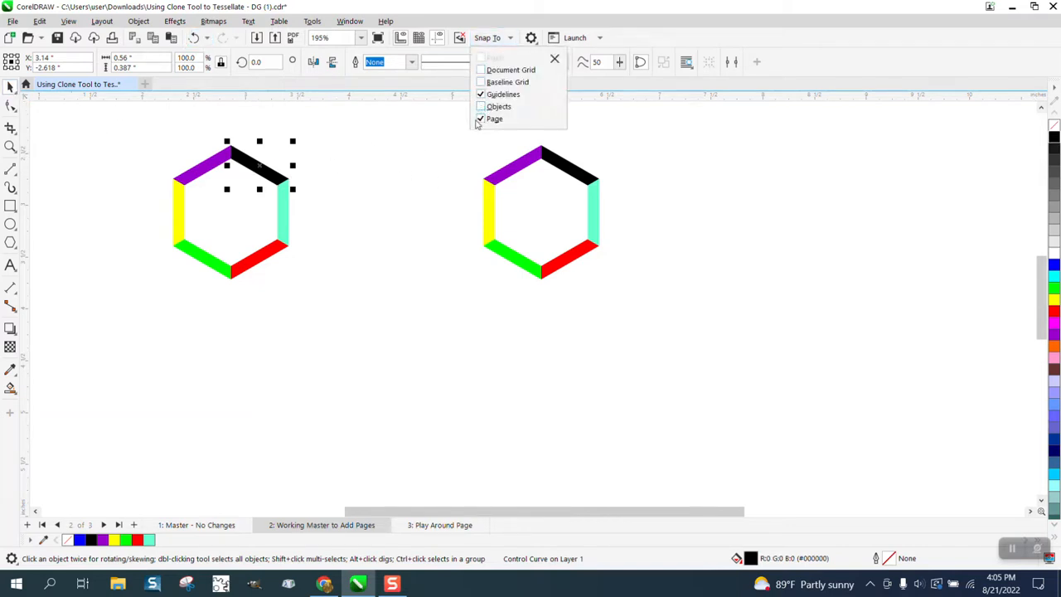
pyautogui.click(461, 145)
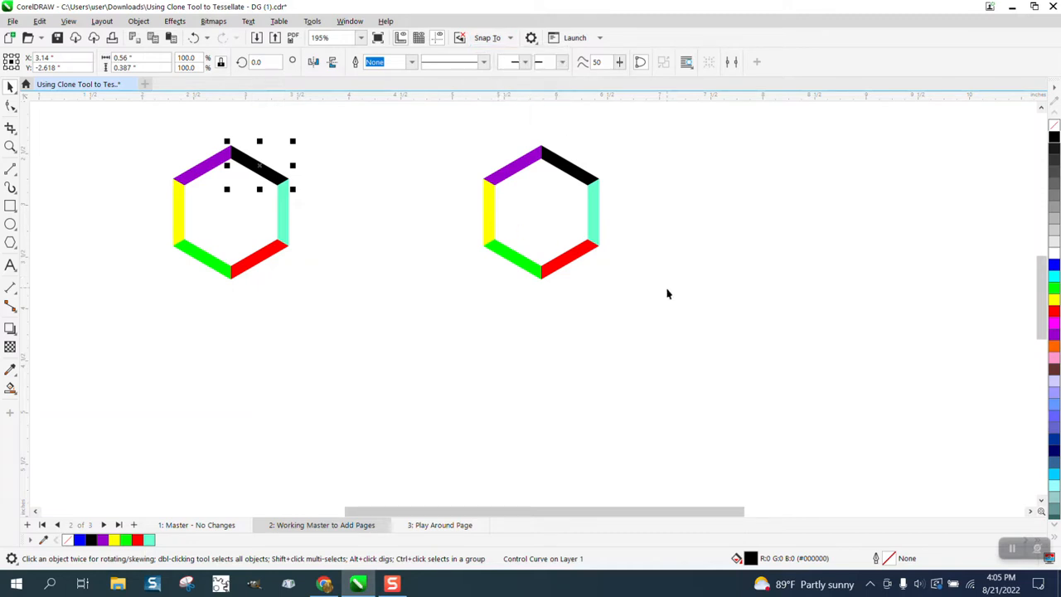
# Set the nudge distance to 1.121 inches, matching the cloned hexagon's width.
pyautogui.moveTo(449, 135); pyautogui.dragTo(502, 193)
pyautogui.moveTo(690, 317); pyautogui.dragTo(686, 312)
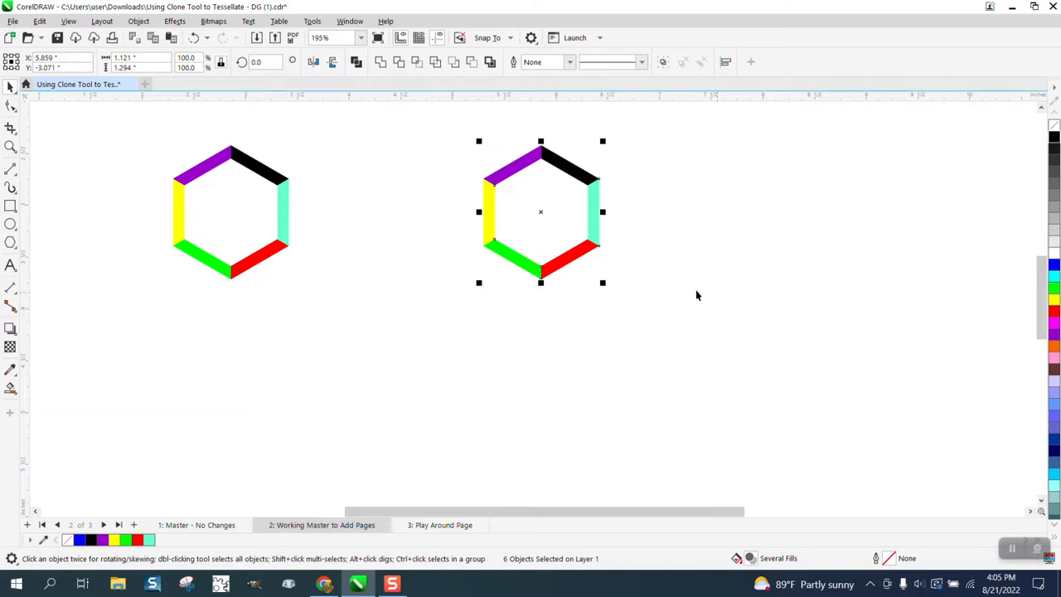
pyautogui.click(125, 108)
pyautogui.click(432, 67)
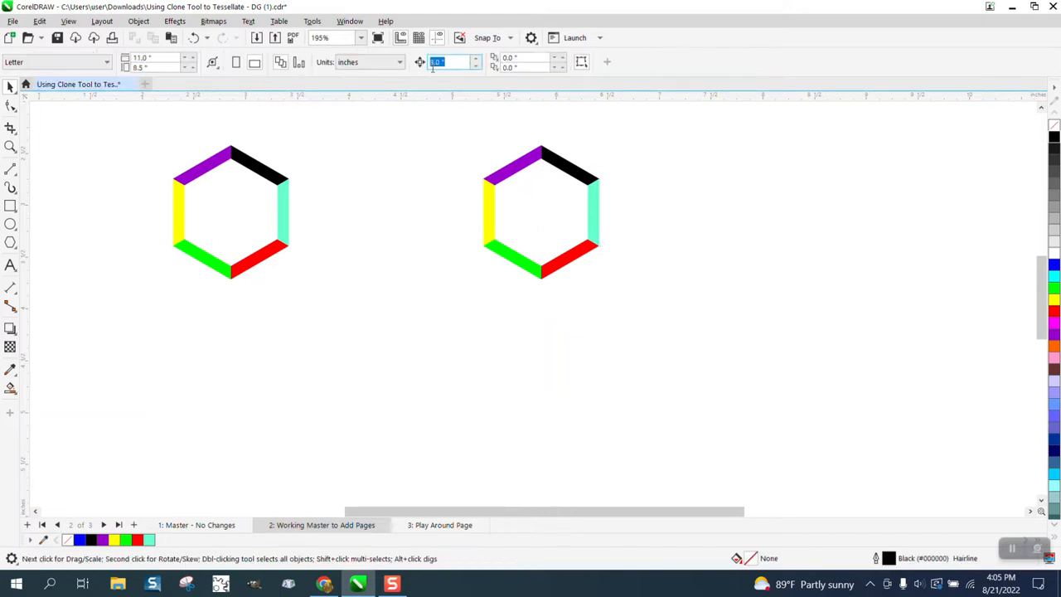
pyautogui.write('1.121')
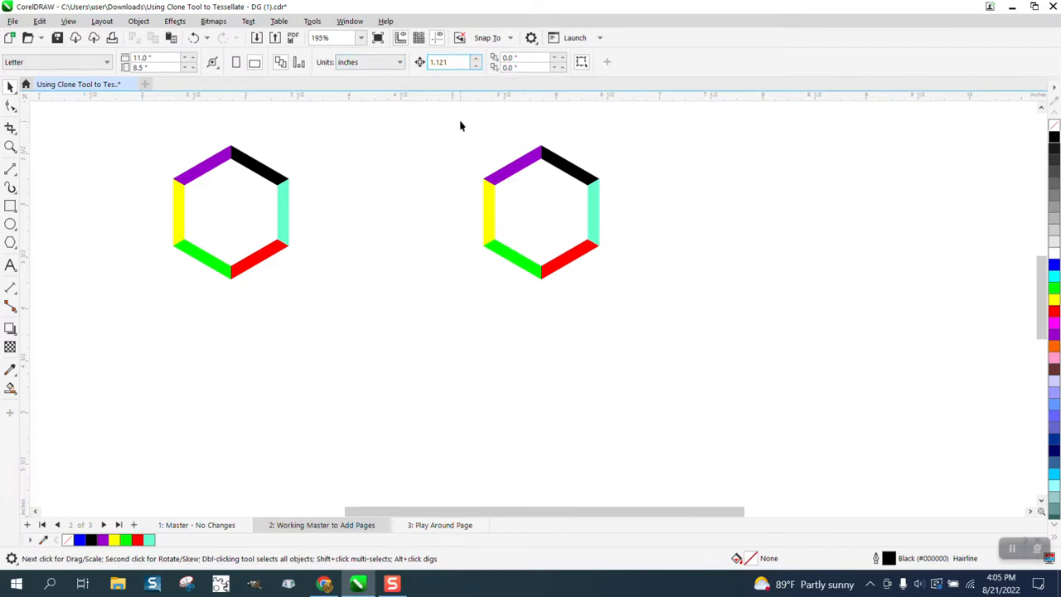
# Duplicate the cloned hexagon 1.121 inches to the right and repeat the duplication to form a row of five hexagons.
pyautogui.moveTo(462, 123); pyautogui.dragTo(668, 344)
pyautogui.press('+')
pyautogui.press('Right')
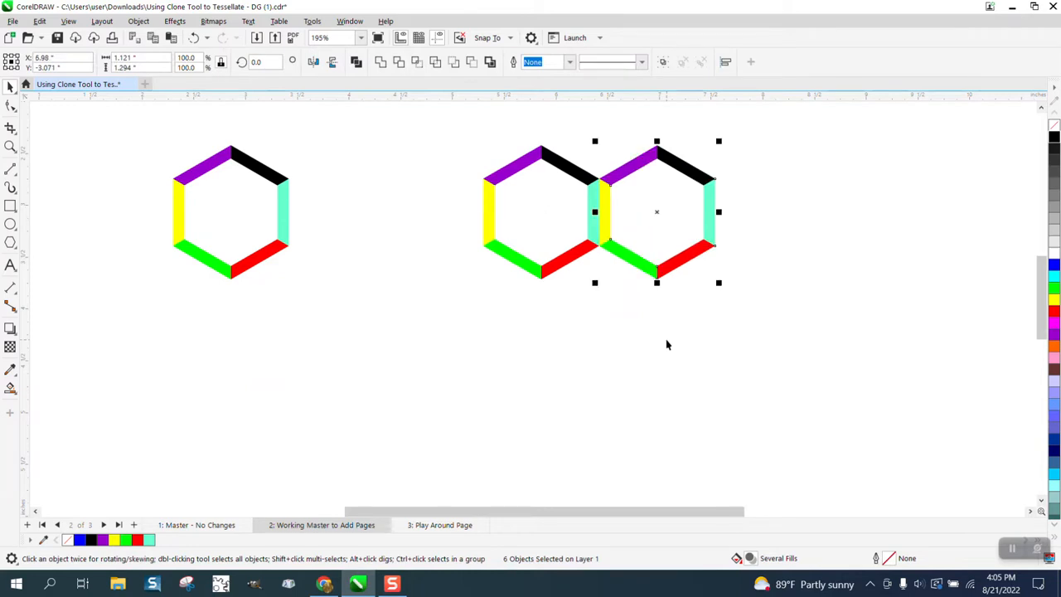
pyautogui.hotkey('ctrl', 'r')
pyautogui.hotkey('ctrl', 'r')
pyautogui.hotkey('ctrl', 'r')
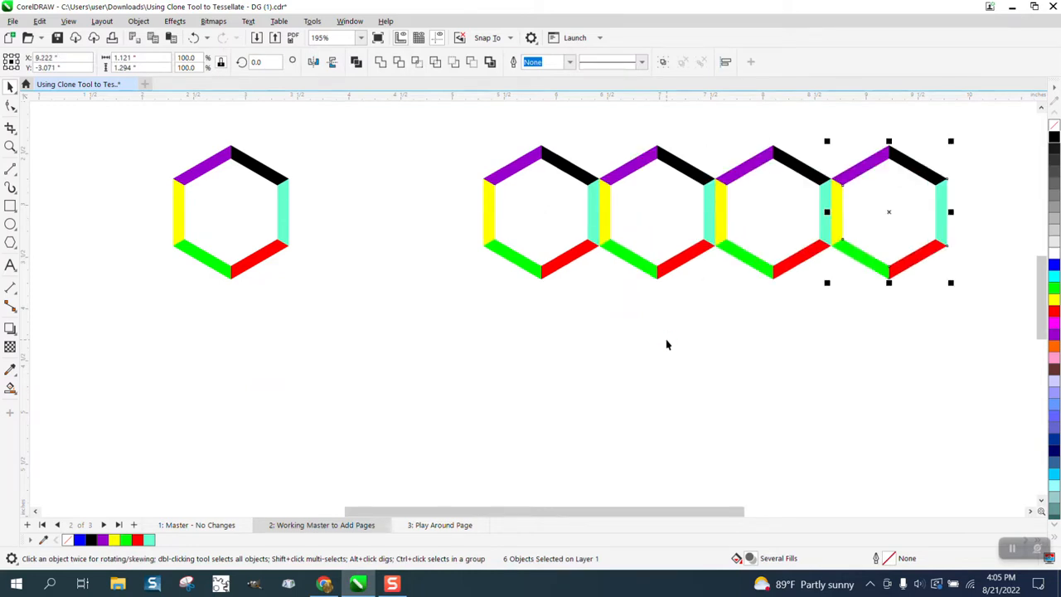
pyautogui.scroll(-1, 516, 344)
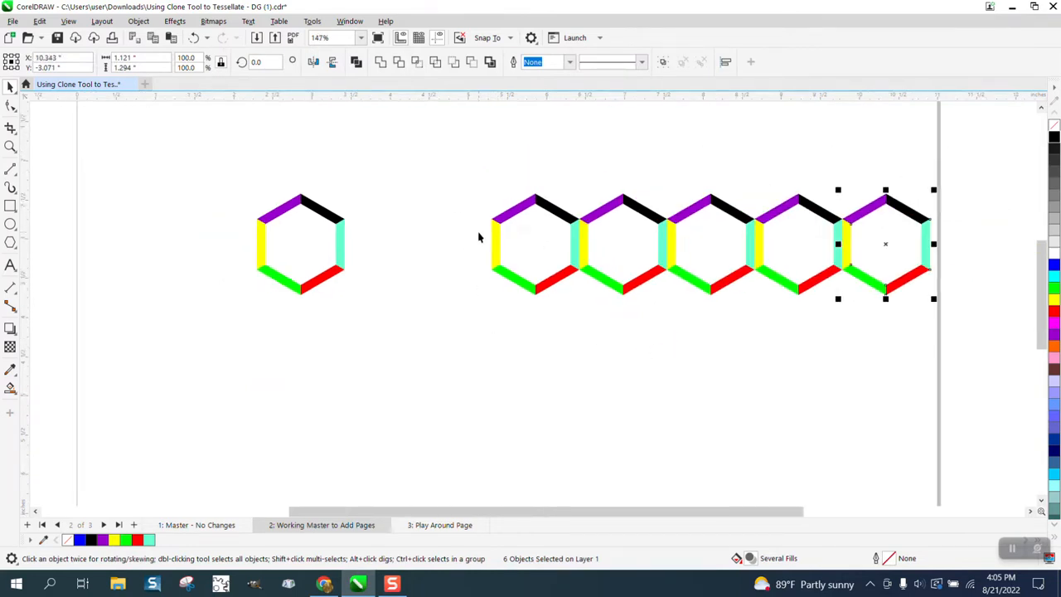
# Place a copy of the five-hexagon row below it, shifted half a hexagon left, and inspect the seam between the rows.
pyautogui.moveTo(472, 177); pyautogui.dragTo(931, 350)
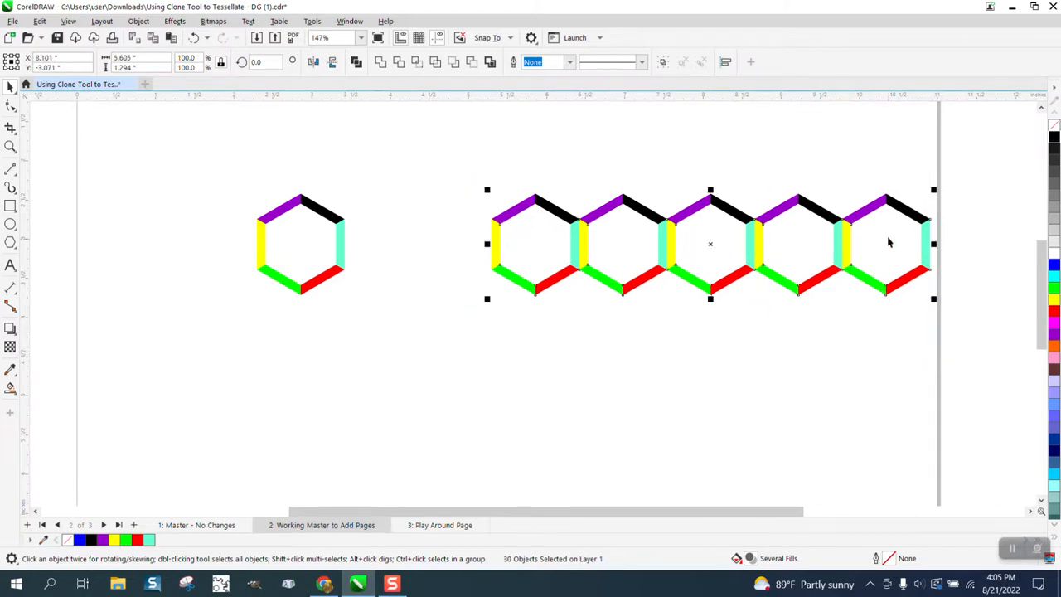
pyautogui.moveTo(886, 201); pyautogui.dragTo(847, 272)
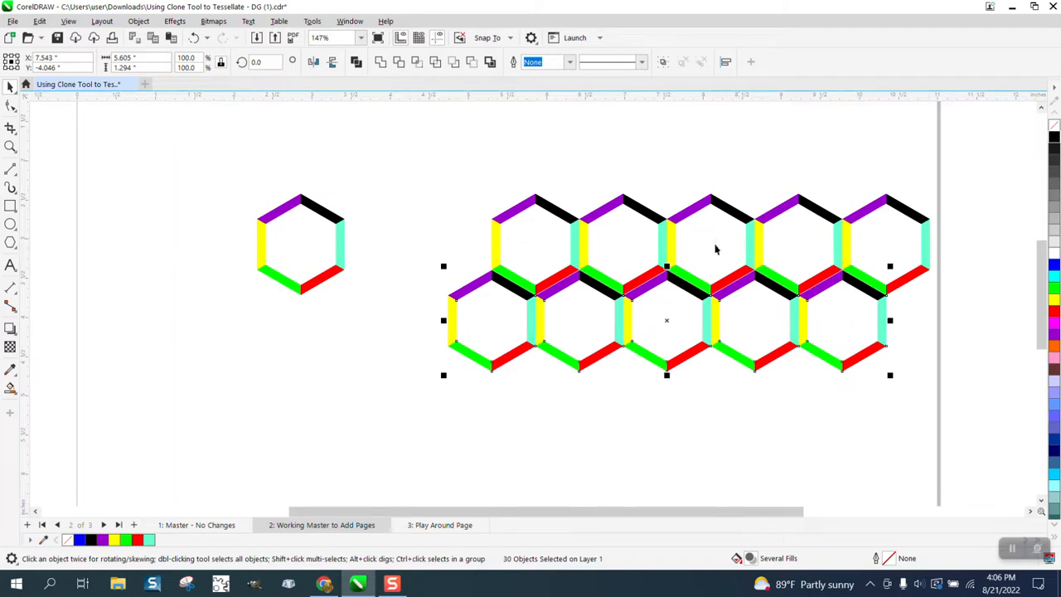
pyautogui.click(10, 147)
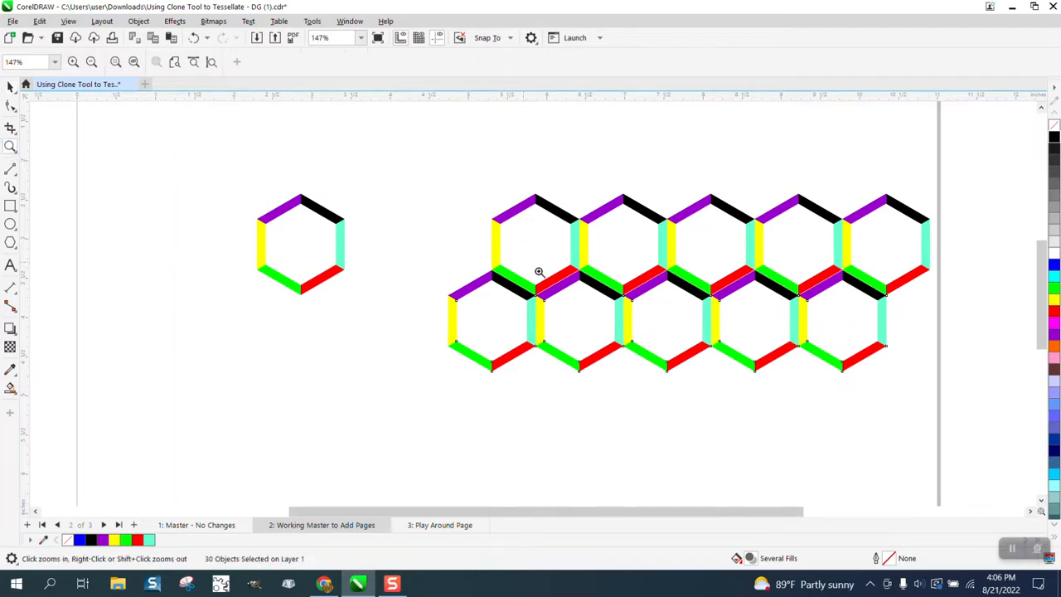
pyautogui.moveTo(523, 262); pyautogui.dragTo(630, 304)
pyautogui.click(10, 88)
pyautogui.scroll(-1, 460, 256)
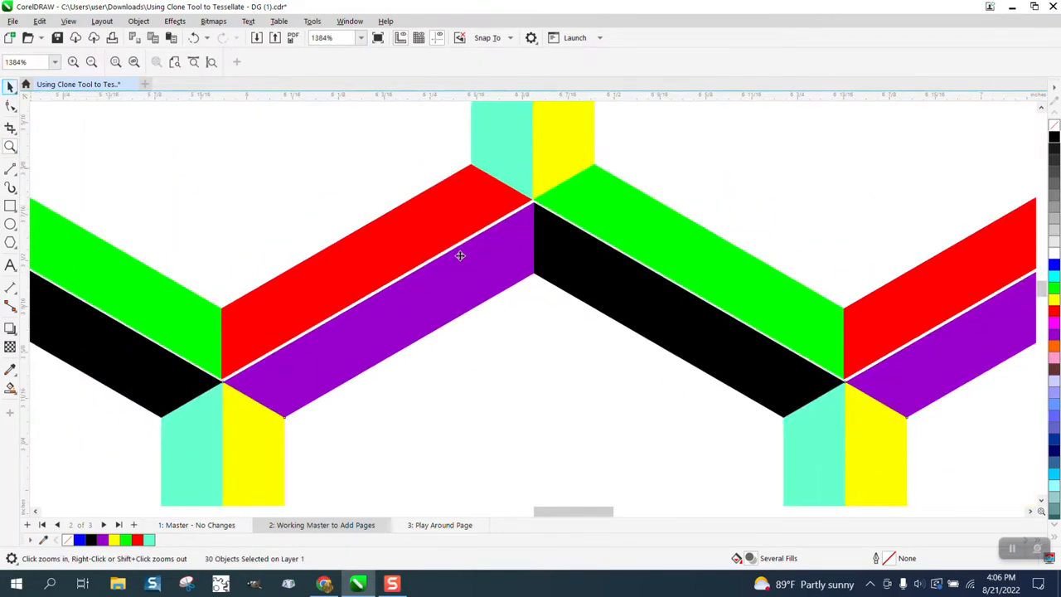
pyautogui.scroll(-2, 461, 256)
pyautogui.click(9, 88)
pyautogui.scroll(-2, 354, 311)
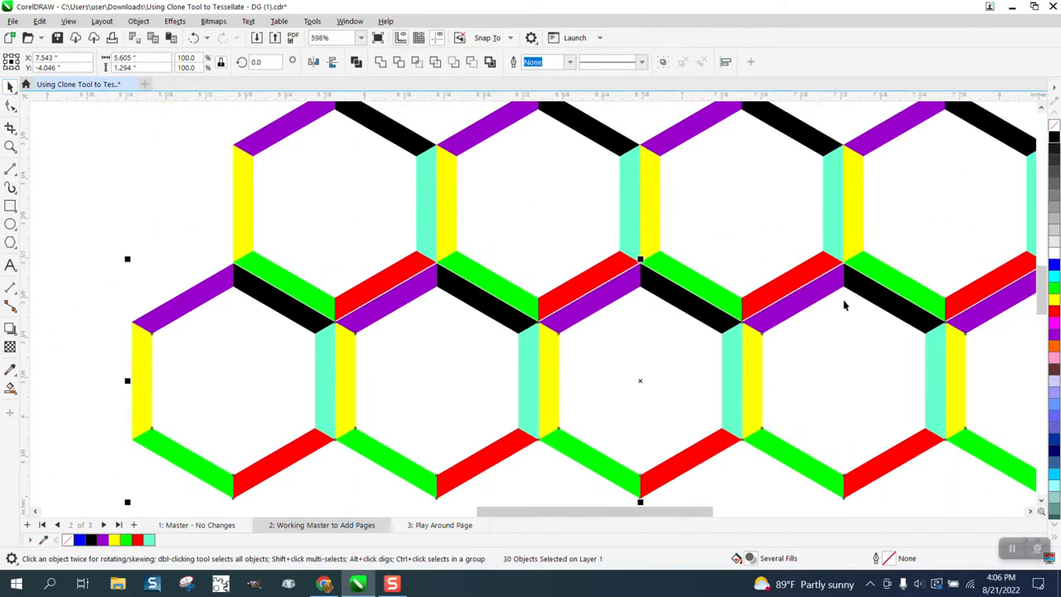
pyautogui.scroll(-2, 199, 257)
# Deselect everything and set the nudge distance to 0.001 inch.
pyautogui.click(160, 222)
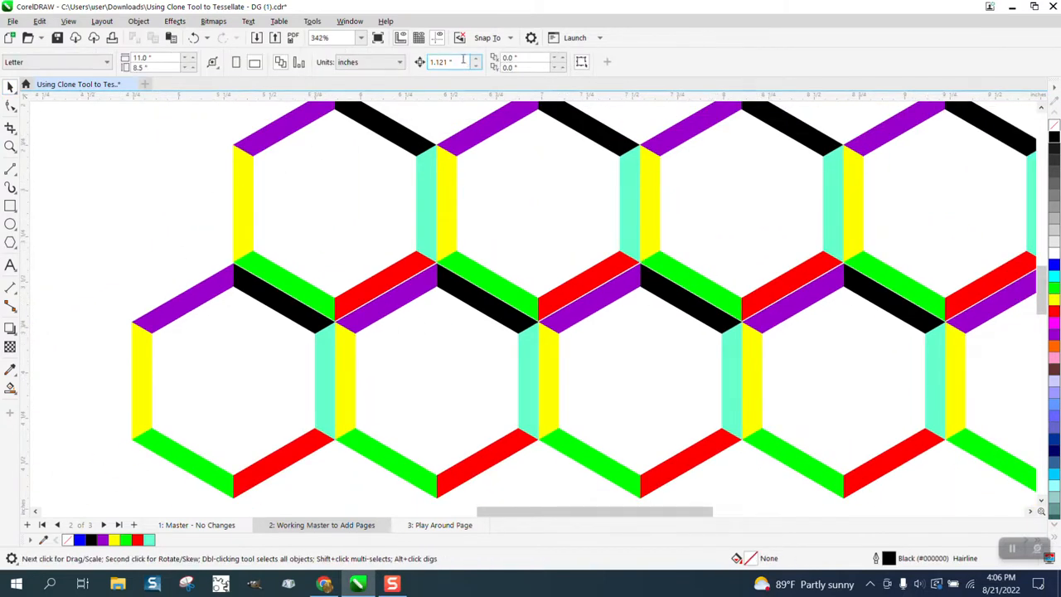
pyautogui.moveTo(451, 63); pyautogui.dragTo(395, 70)
pyautogui.write('.001')
pyautogui.press('Return')
pyautogui.scroll(-1, 152, 255)
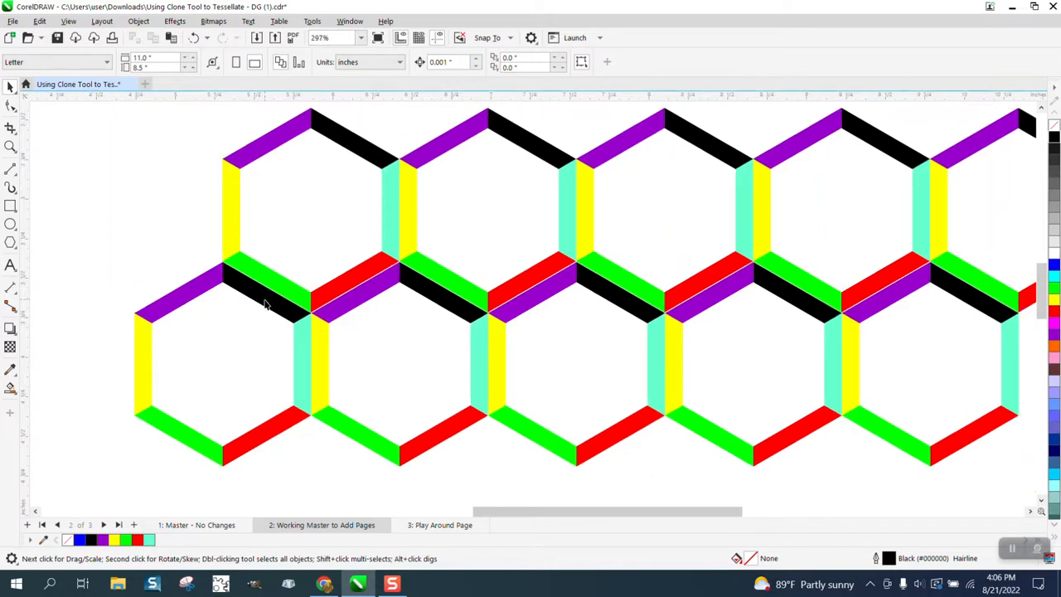
# Undo the copy of the hexagon row.
pyautogui.click(272, 282)
pyautogui.scroll(-1, 207, 288)
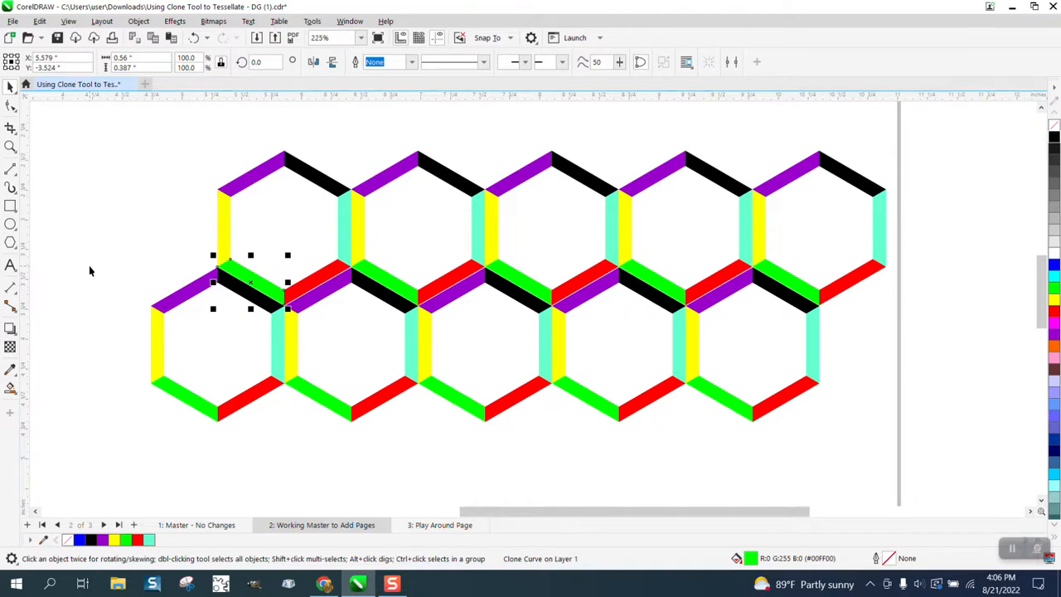
pyautogui.scroll(-2, 90, 272)
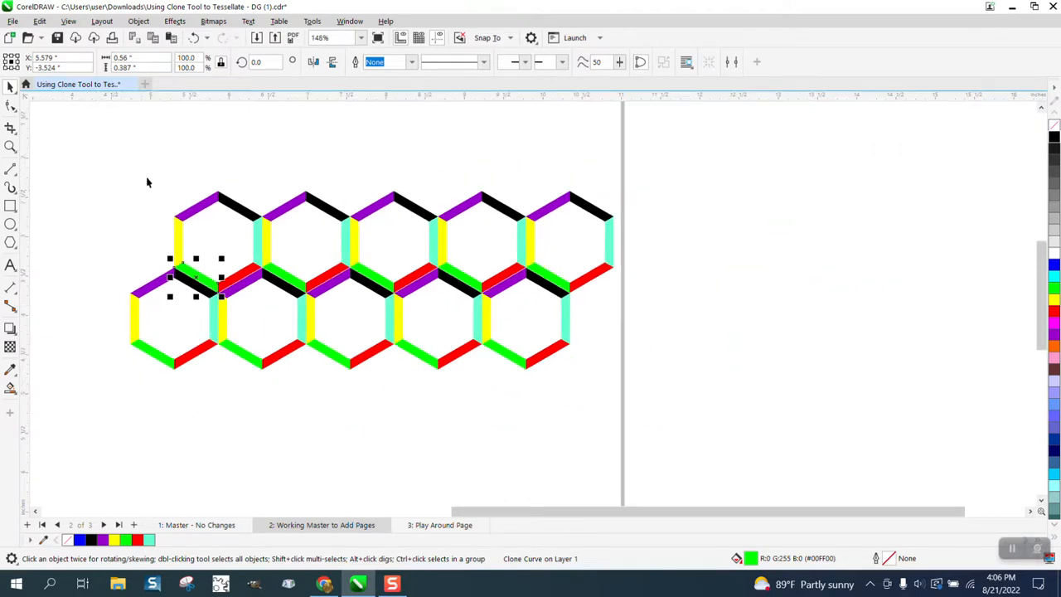
pyautogui.click(196, 38)
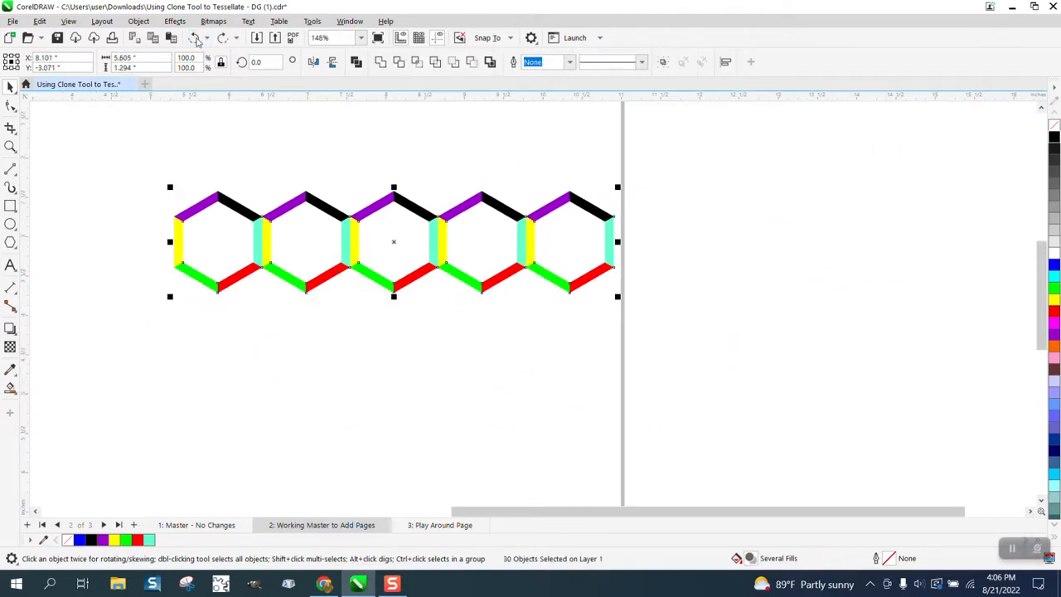
# Copy the hexagon row twice, each copy lower and staggered by half a hexagon, to form three interlocking rows.
pyautogui.moveTo(395, 244); pyautogui.dragTo(388, 402)
pyautogui.moveTo(388, 353); pyautogui.dragTo(351, 275)
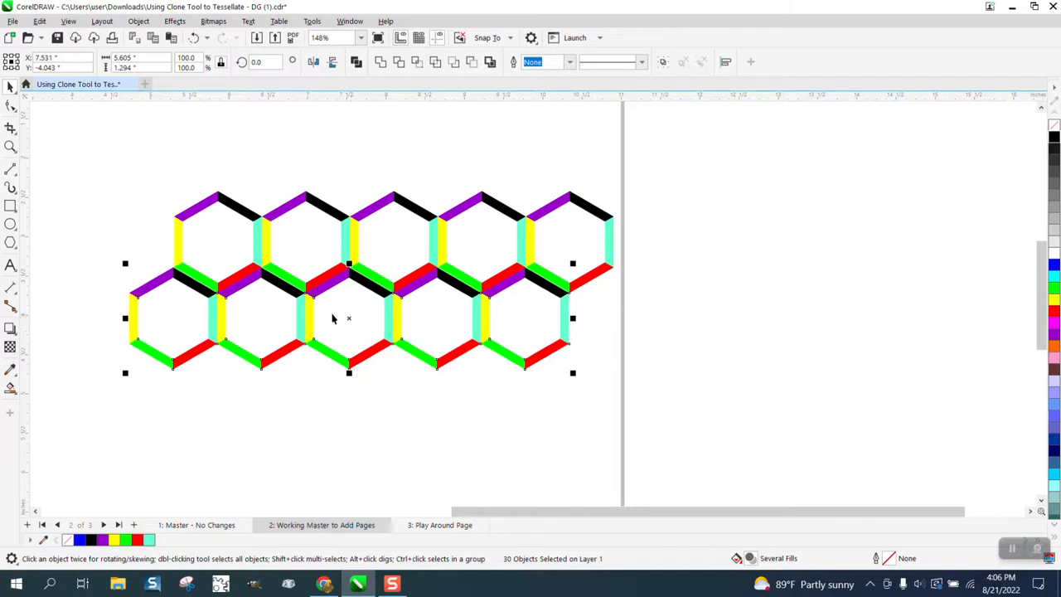
pyautogui.moveTo(349, 315); pyautogui.dragTo(385, 421)
pyautogui.moveTo(386, 373); pyautogui.dragTo(393, 343)
pyautogui.scroll(-2, 393, 343)
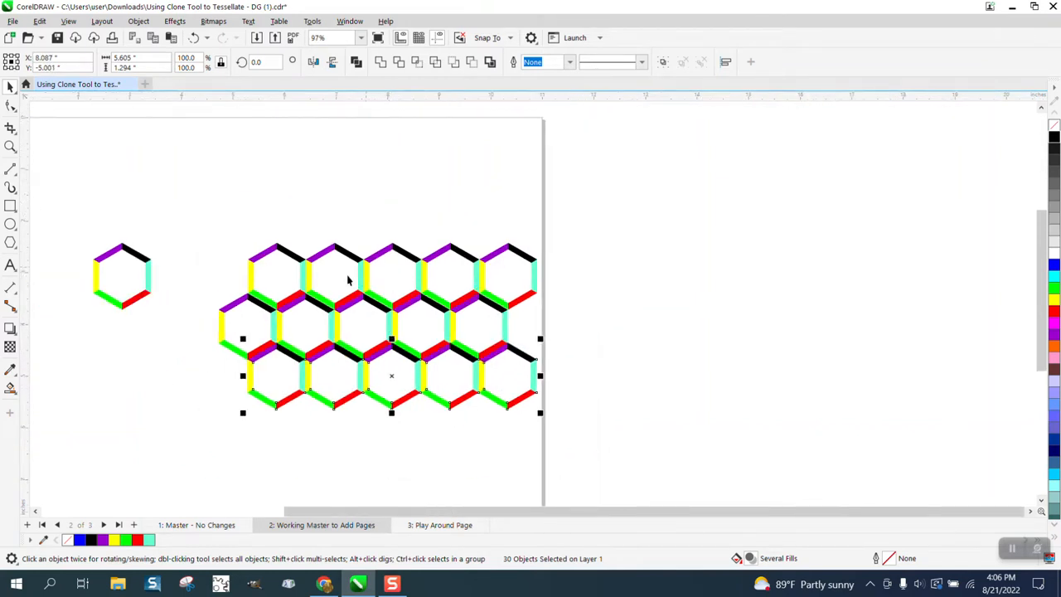
# Fill the original hexagon's lower-right segment with blue and its left vertical segment with cyan.
pyautogui.click(141, 307)
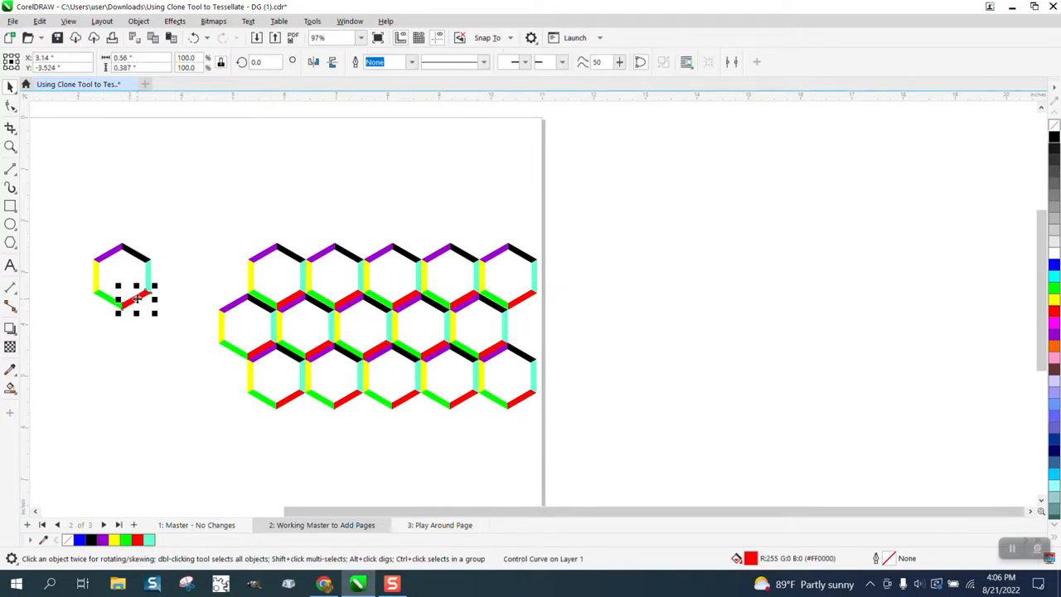
pyautogui.click(1054, 267)
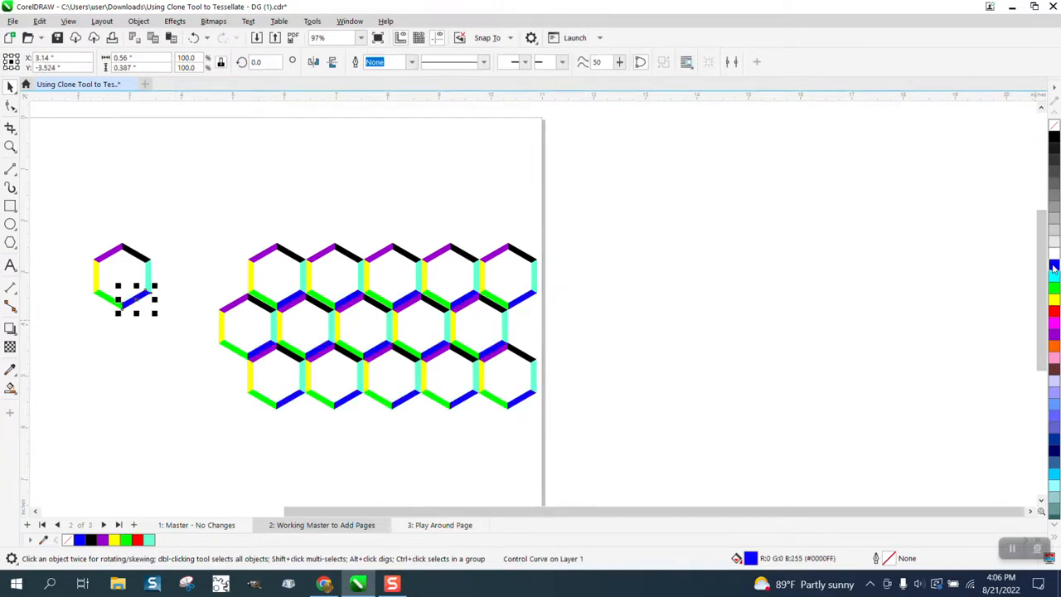
pyautogui.click(95, 275)
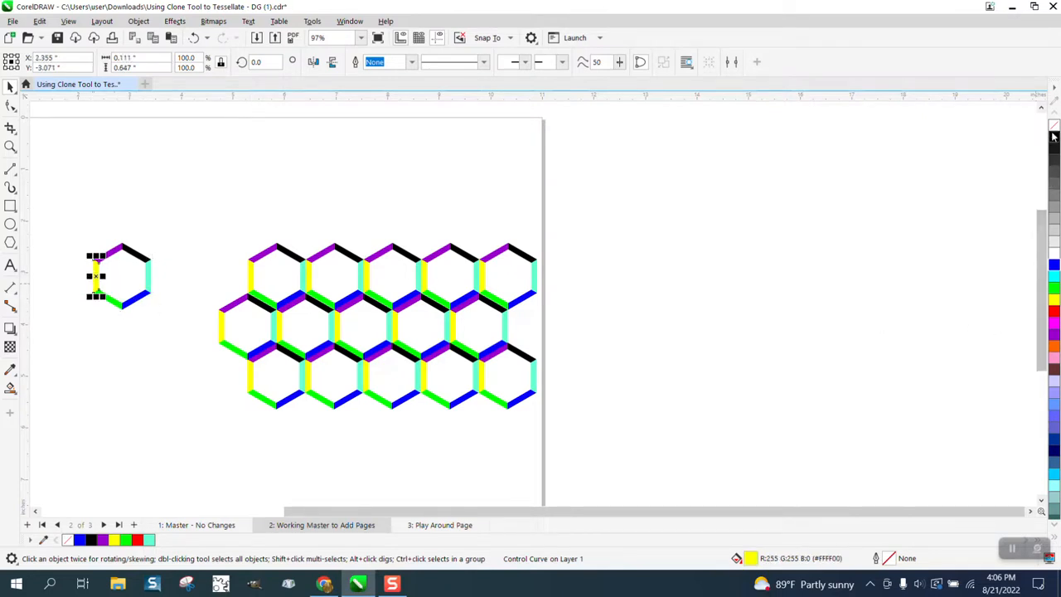
pyautogui.click(1054, 280)
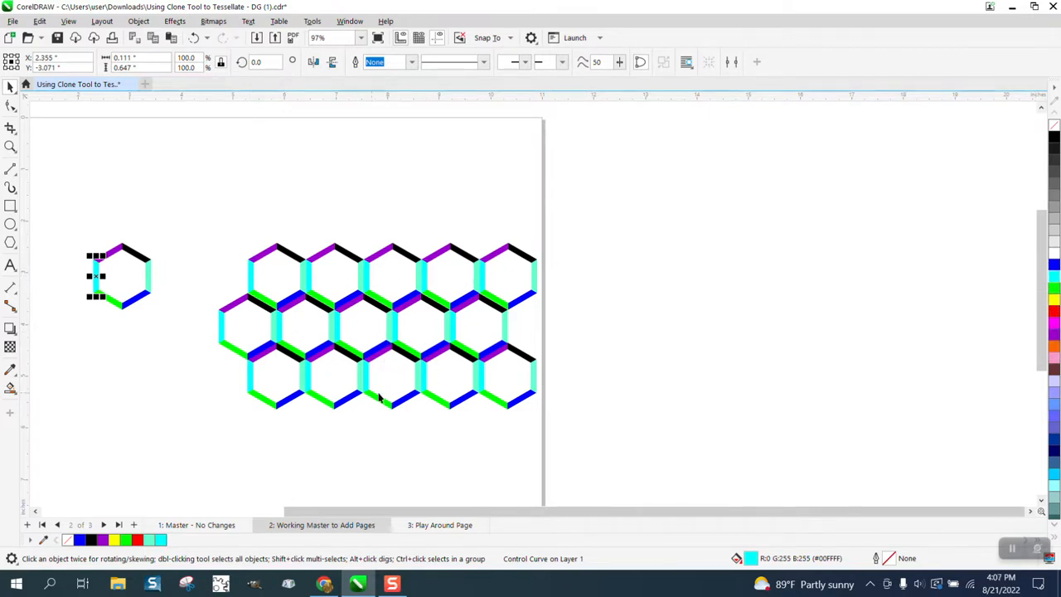
# Fill the original hexagon's right vertical segment with red and its lower-right segment with magenta.
pyautogui.click(149, 280)
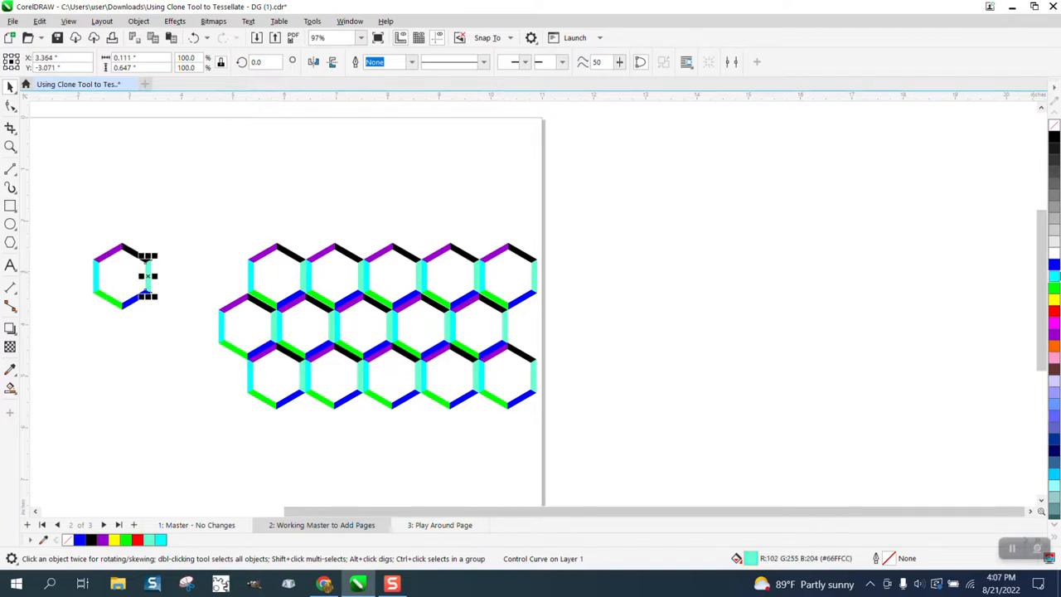
pyautogui.click(1056, 313)
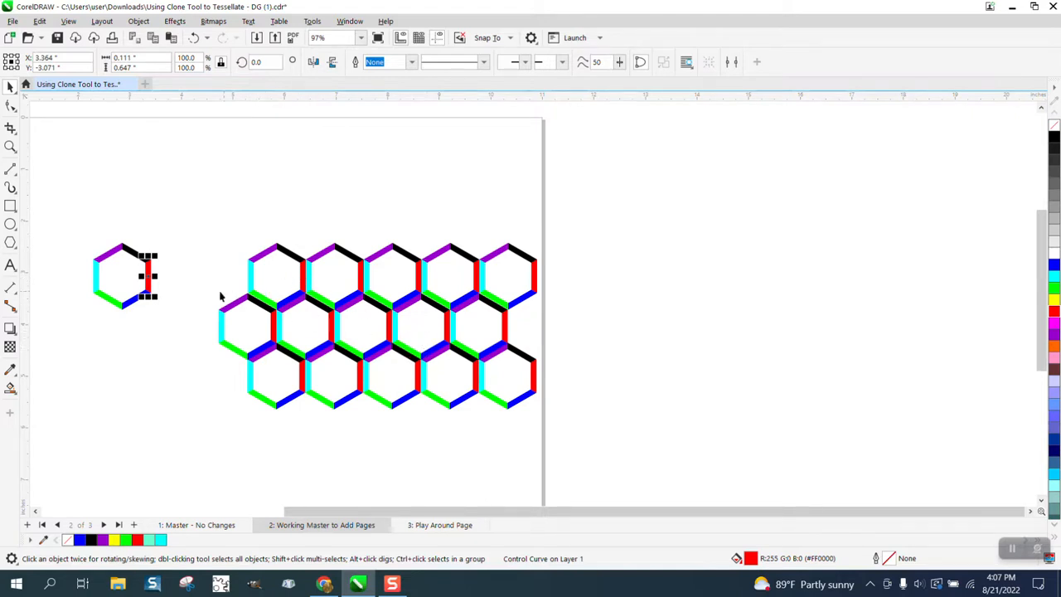
pyautogui.click(133, 300)
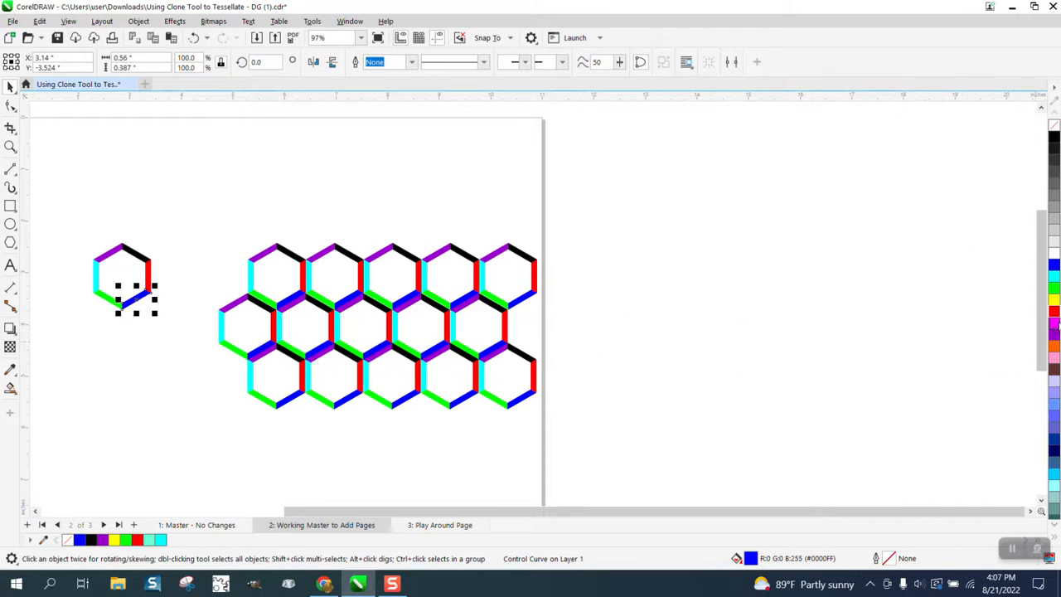
pyautogui.click(1054, 327)
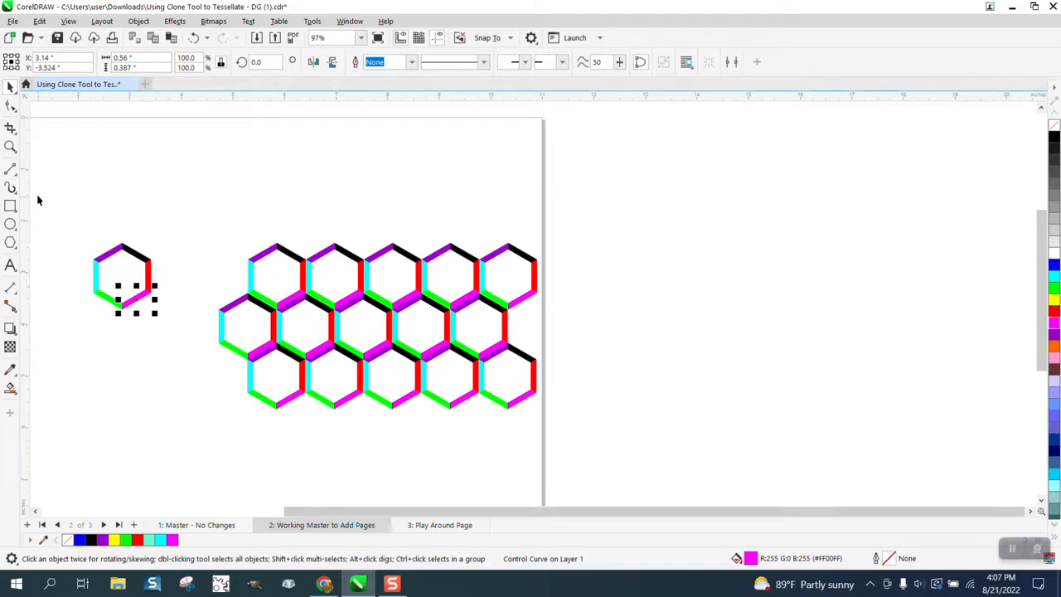
# Examine the seams between the interlocking hexagon rows up close.
pyautogui.click(10, 146)
pyautogui.click(581, 421)
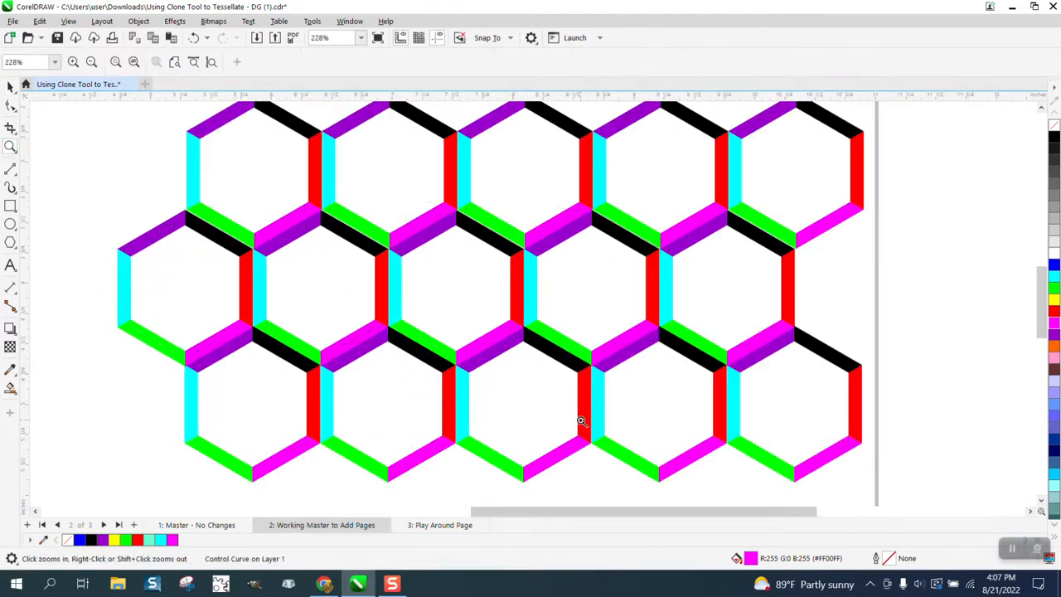
pyautogui.moveTo(439, 209); pyautogui.dragTo(585, 282)
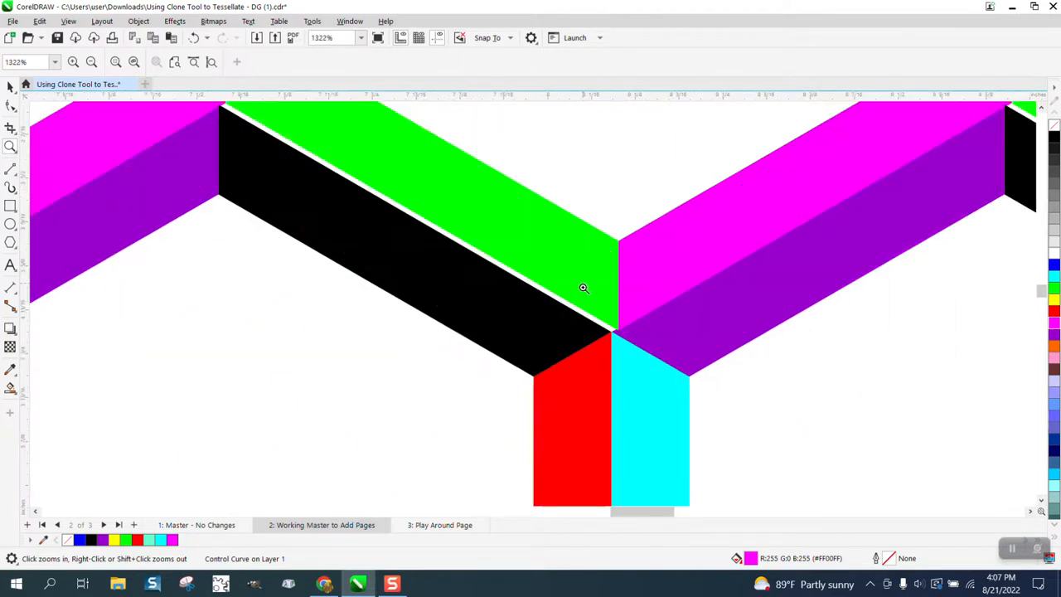
pyautogui.scroll(-2, 518, 287)
pyautogui.scroll(-4, 519, 287)
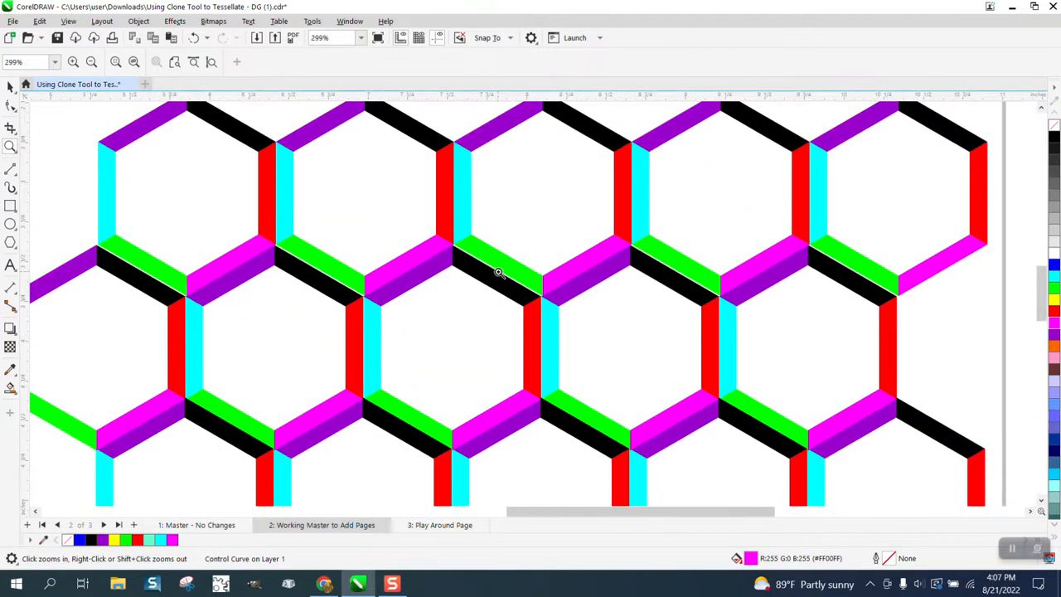
pyautogui.scroll(-1, 498, 273)
pyautogui.scroll(-1, 498, 273)
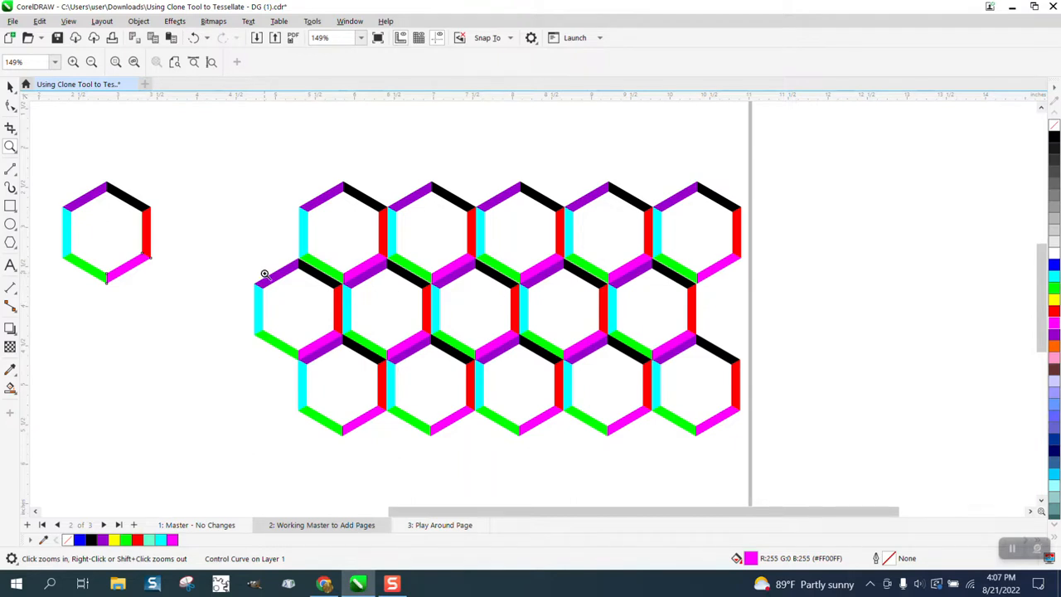
# Undo the recolouring and the row copies, going back to the single row of five cloned hexagons.
pyautogui.scroll(-1, 267, 275)
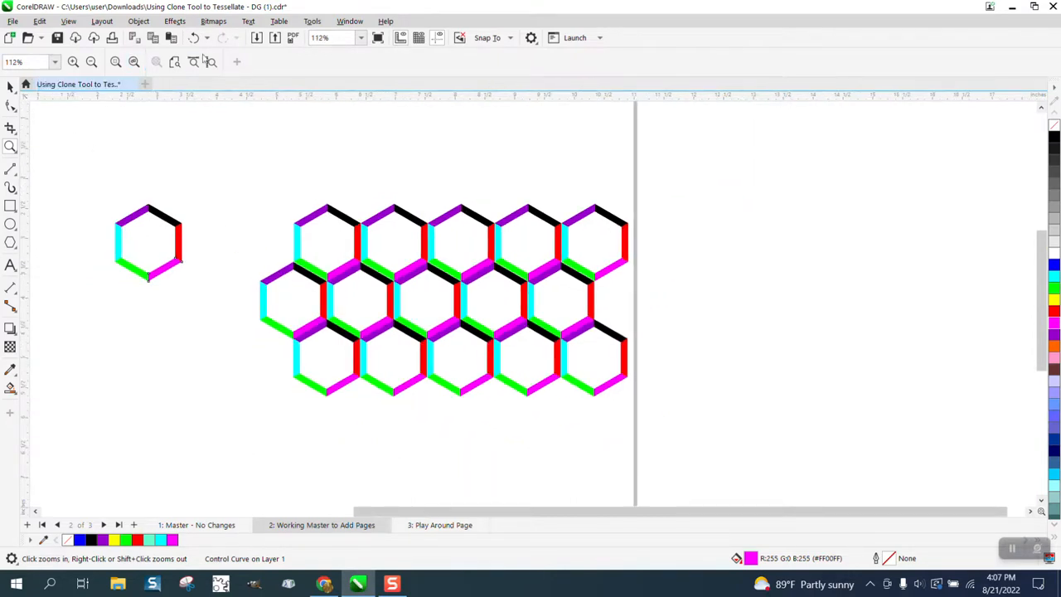
pyautogui.click(207, 38)
pyautogui.click(227, 174)
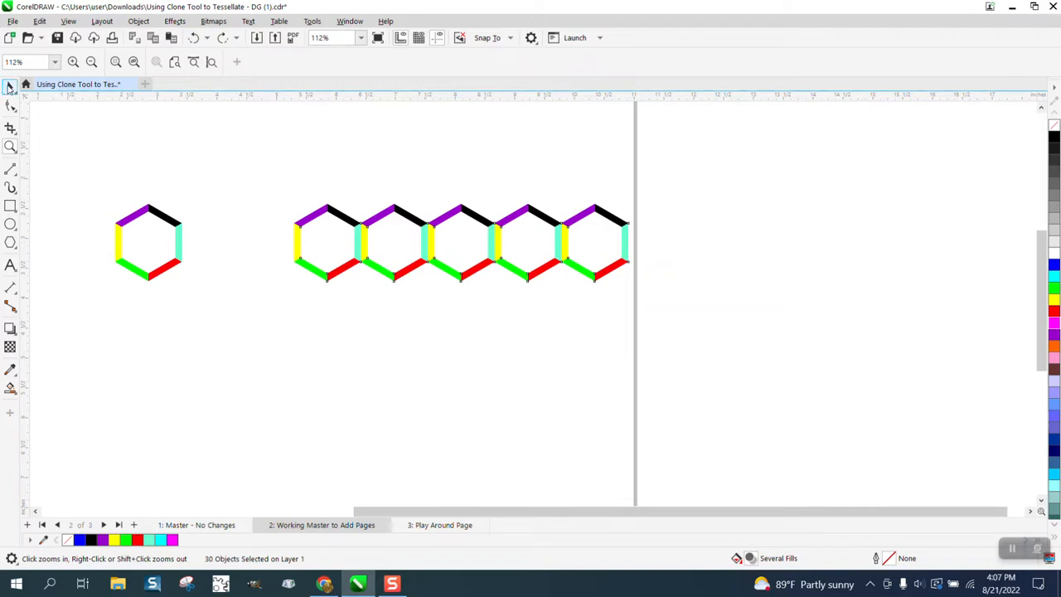
# Group all the segments of the five-hexagon row into one object.
pyautogui.click(10, 87)
pyautogui.moveTo(355, 218)
pyautogui.mouseDown()
pyautogui.moveTo(275, 222)
pyautogui.moveTo(702, 337)
pyautogui.mouseUp()
pyautogui.hotkey('ctrl', 'g')
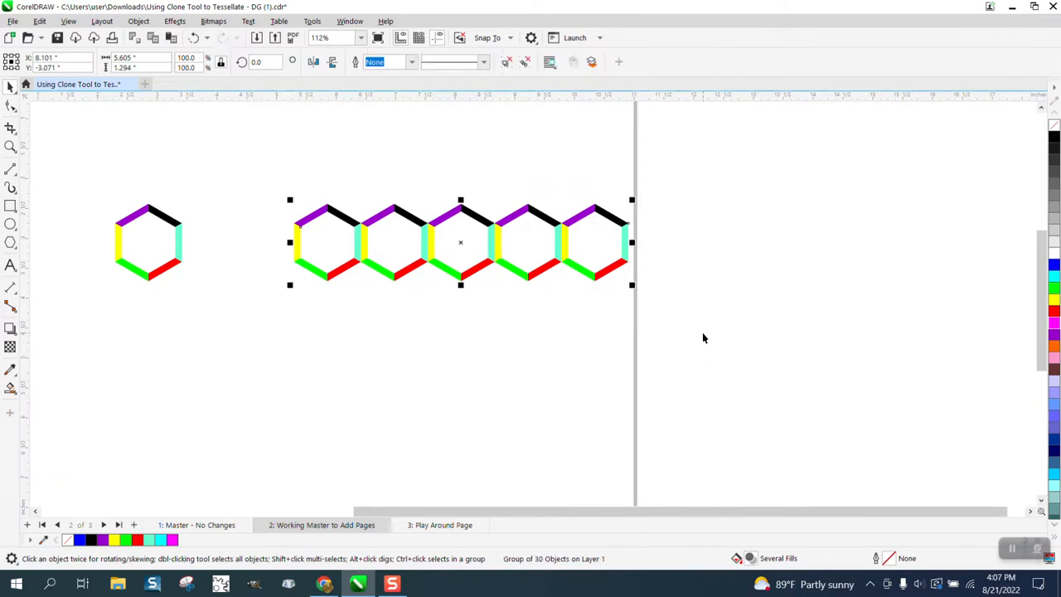
# Move the grouped hexagon row lower on the page and place a copy above it, offset half a hexagon so the rows interlock.
pyautogui.moveTo(462, 214); pyautogui.dragTo(462, 357)
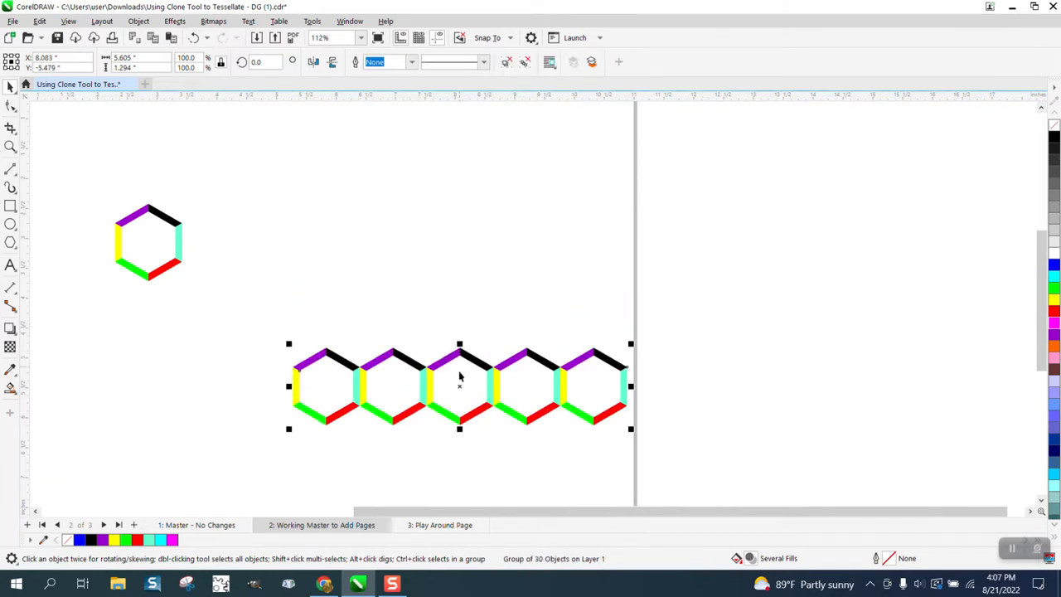
pyautogui.moveTo(459, 390); pyautogui.dragTo(496, 296)
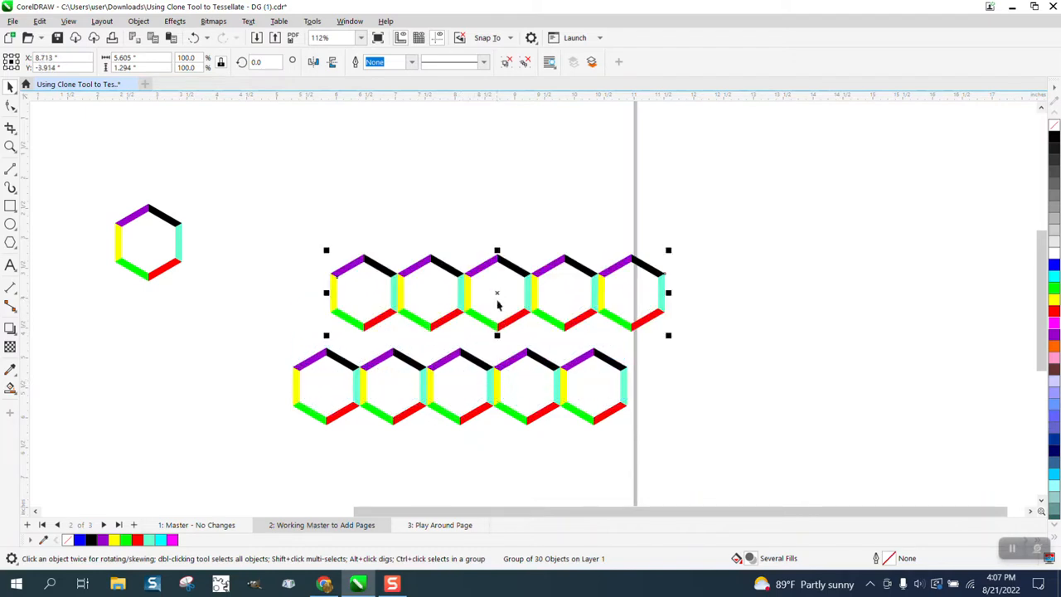
pyautogui.moveTo(497, 332); pyautogui.dragTo(494, 371)
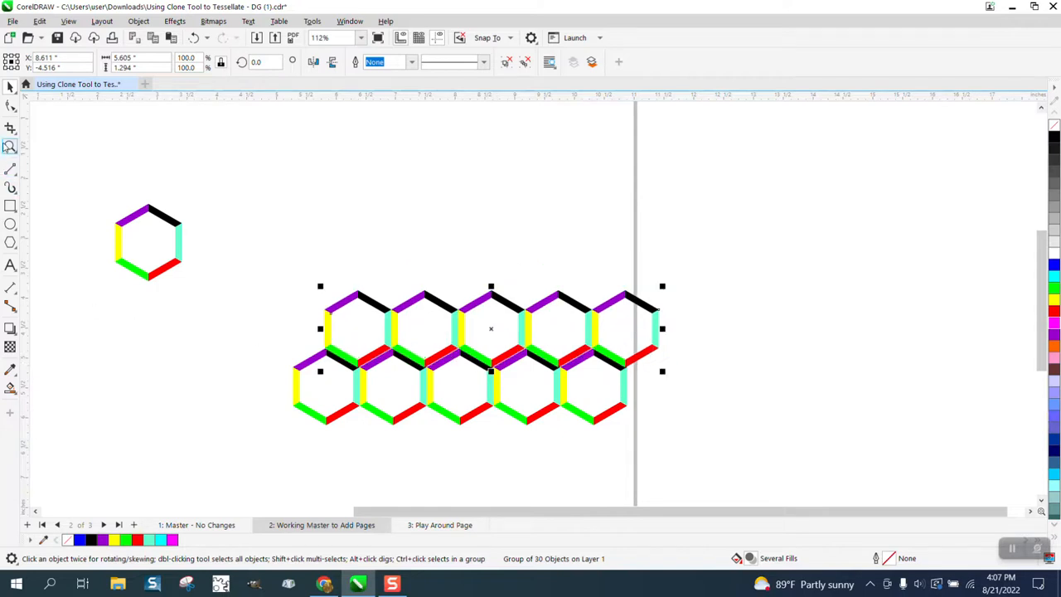
# Set the nudge distance to 0.01 inches with nothing selected.
pyautogui.click(10, 146)
pyautogui.click(366, 144)
pyautogui.rightClick(222, 159)
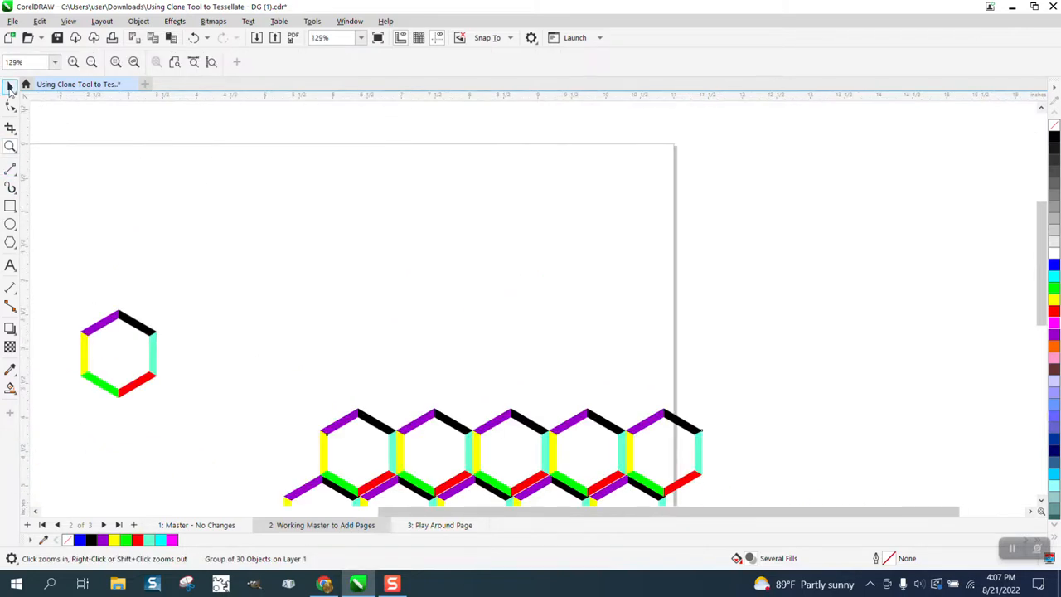
pyautogui.click(10, 86)
pyautogui.click(443, 63)
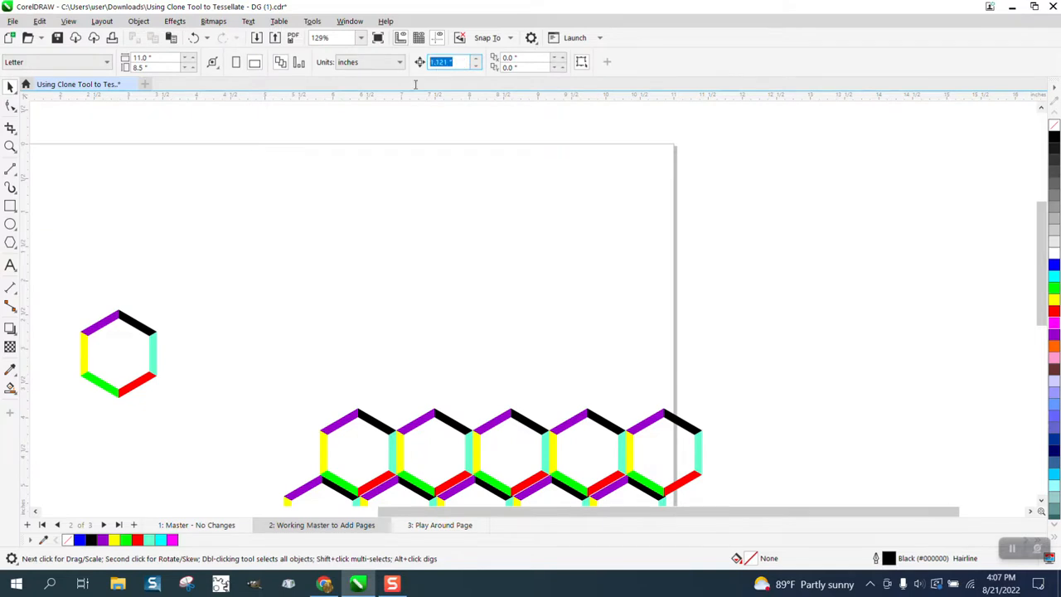
pyautogui.press('BackSpace')
# Nudge the upper hexagon row 0.02 inches to the right to close the gap with the row below.
pyautogui.click(10, 147)
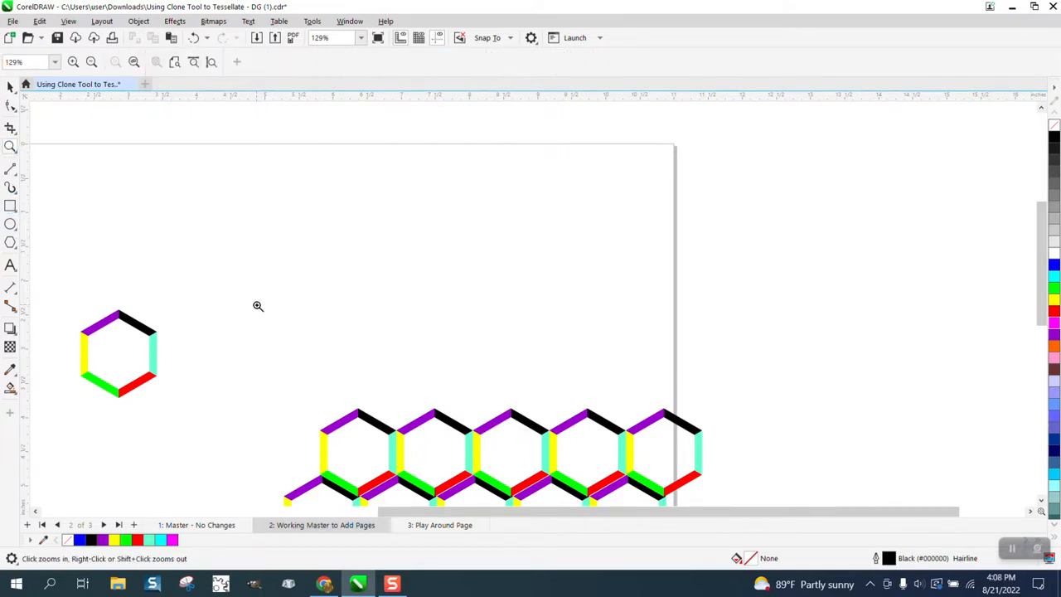
pyautogui.scroll(-1, 278, 348)
pyautogui.moveTo(299, 380); pyautogui.dragTo(567, 500)
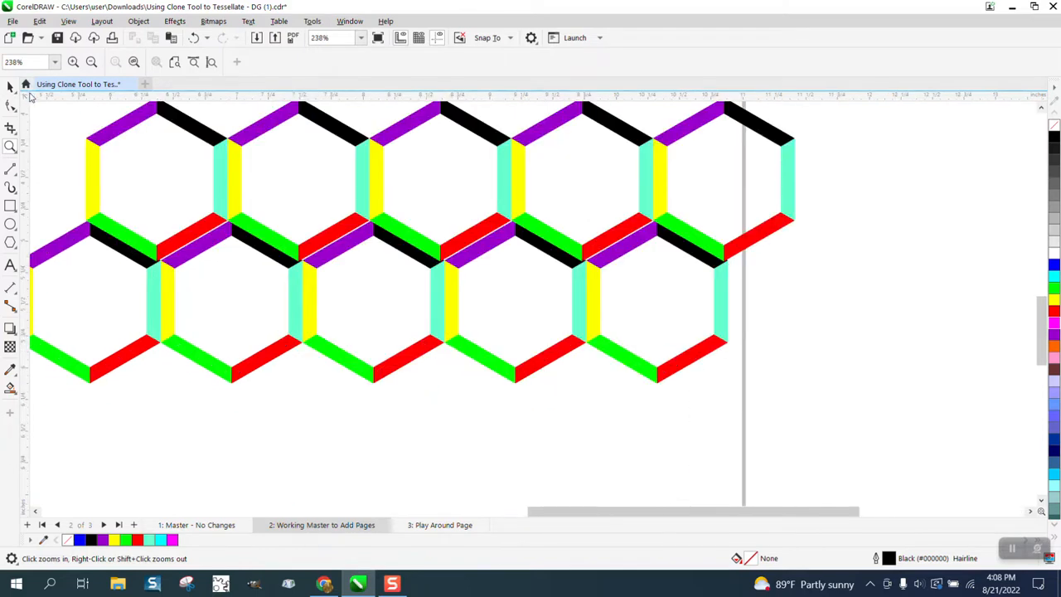
pyautogui.click(10, 86)
pyautogui.click(222, 172)
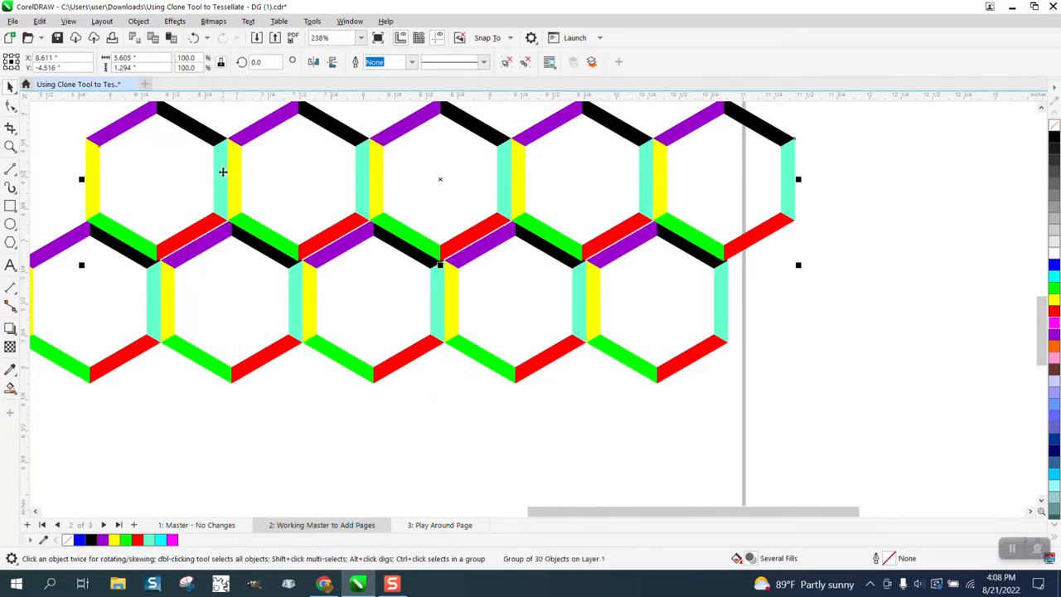
pyautogui.press('Right')
pyautogui.press('Right')
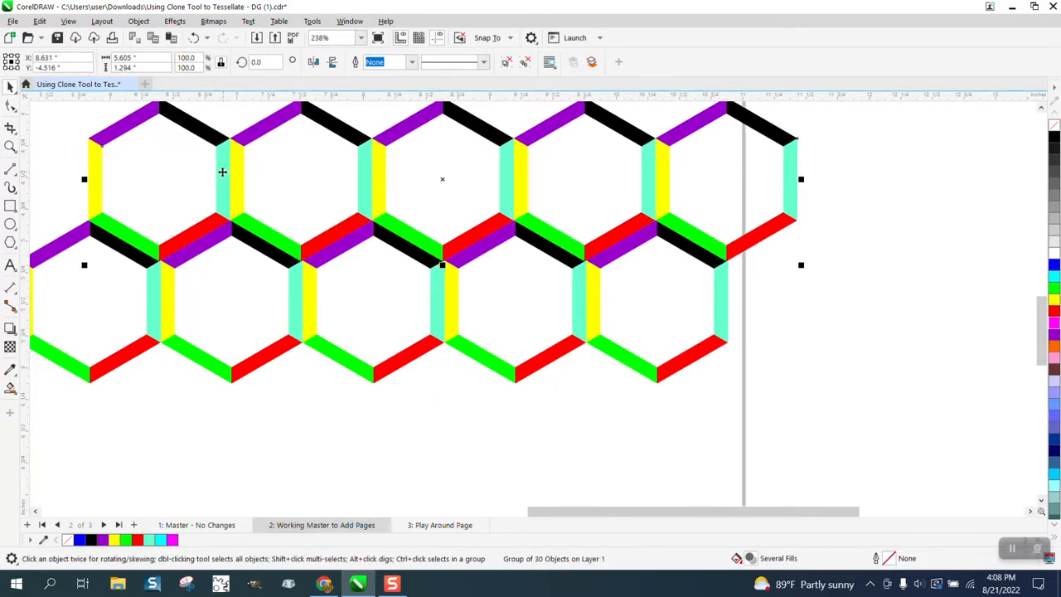
# Copy both interlocked rows directly below the originals and nudge the copy up until its edges meet the rows above.
pyautogui.scroll(-1, 245, 251)
pyautogui.keyDown('shift'); pyautogui.click(189, 269); pyautogui.keyUp('shift')
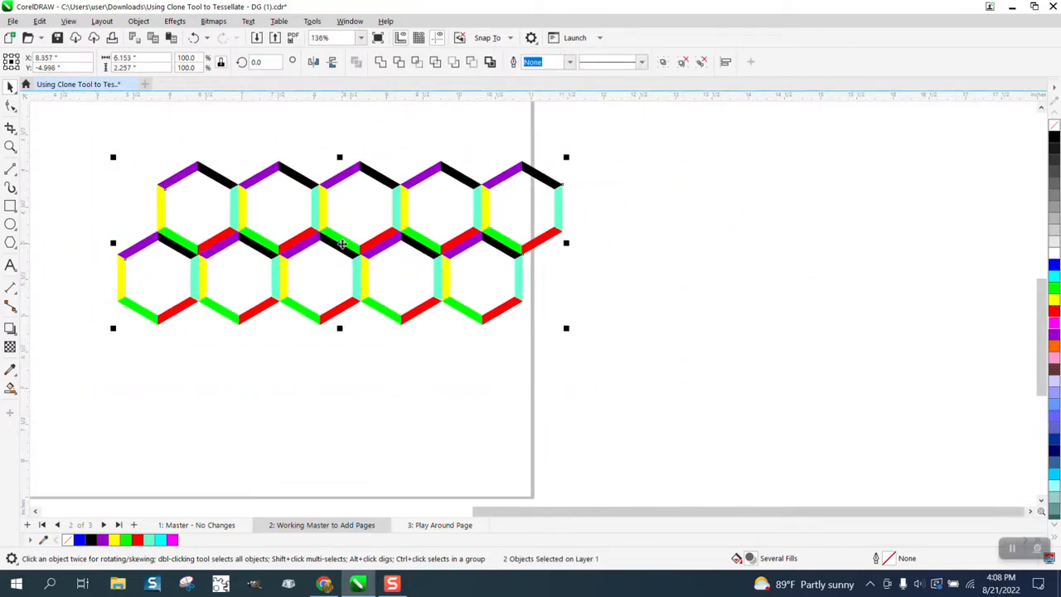
pyautogui.moveTo(338, 242); pyautogui.dragTo(348, 388)
pyautogui.press('Up')
pyautogui.press('Up')
pyautogui.press('Up')
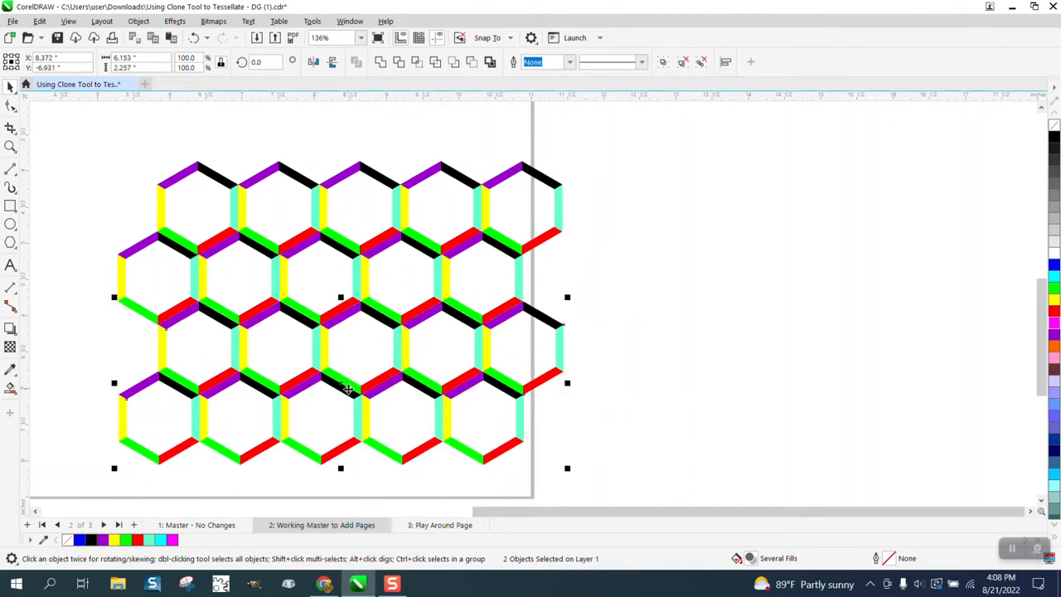
pyautogui.click(608, 255)
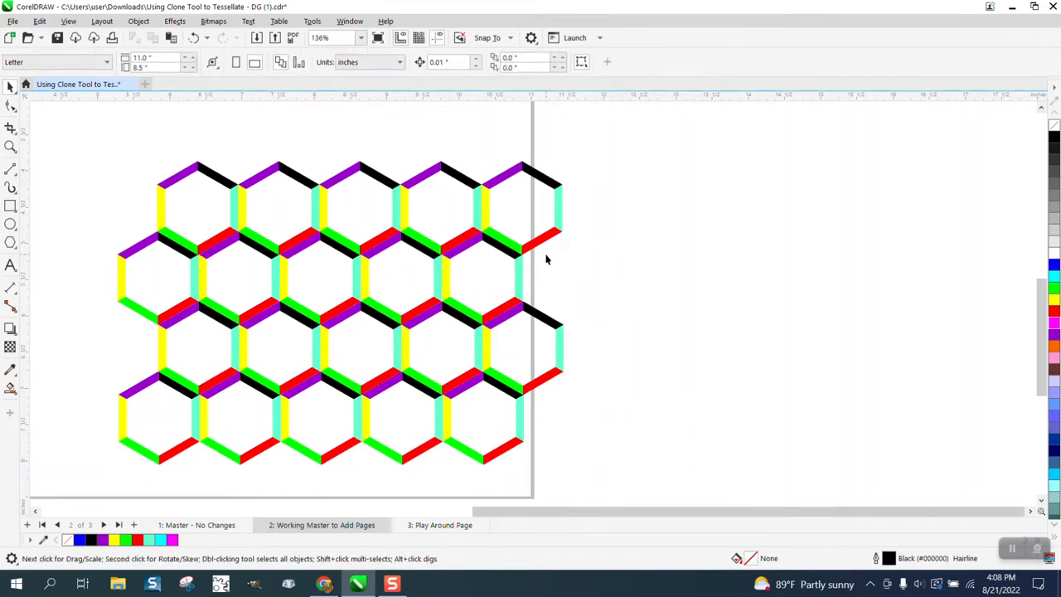
# Select all four hexagon rows and ungroup them.
pyautogui.scroll(-2, 368, 205)
pyautogui.moveTo(482, 379); pyautogui.dragTo(577, 410)
pyautogui.click(138, 22)
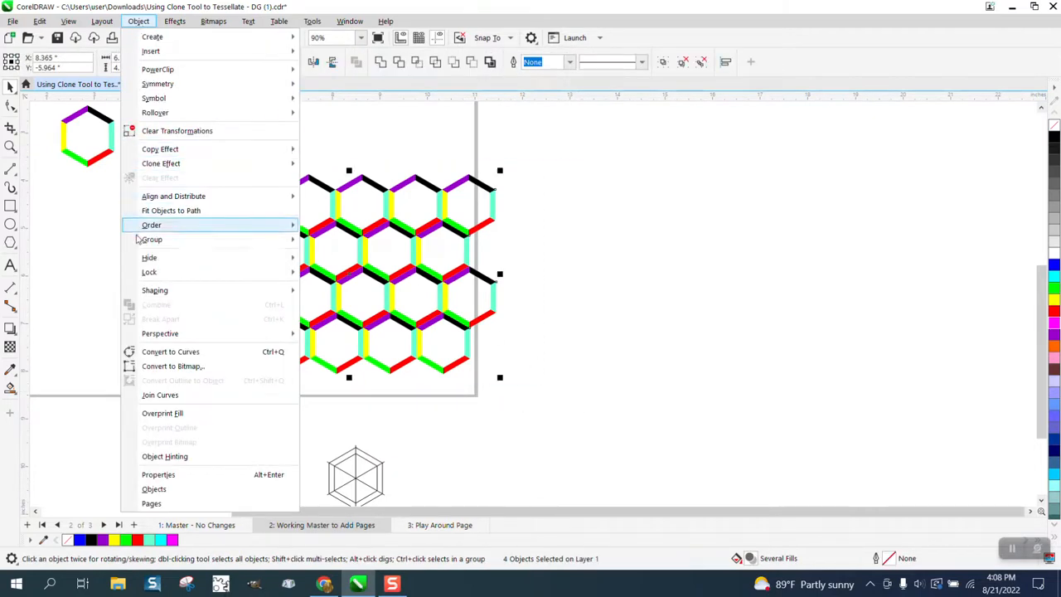
pyautogui.moveTo(143, 241)
pyautogui.click(314, 257)
pyautogui.click(142, 141)
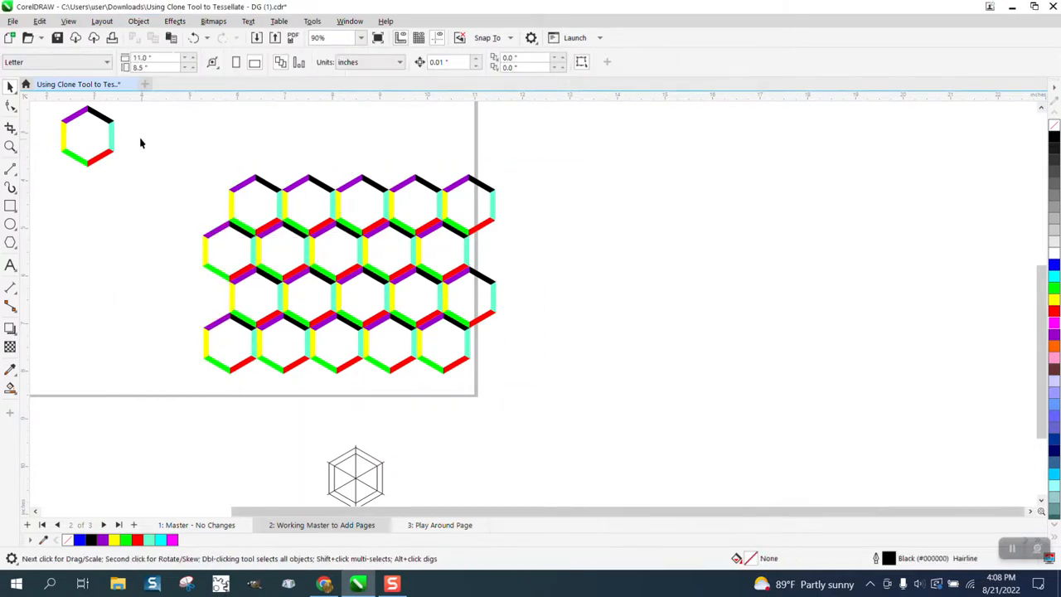
# Fill the original hexagon's upper-right segment with blue and its left vertical segment with green, trying a black outline on the latter and removing it.
pyautogui.click(103, 118)
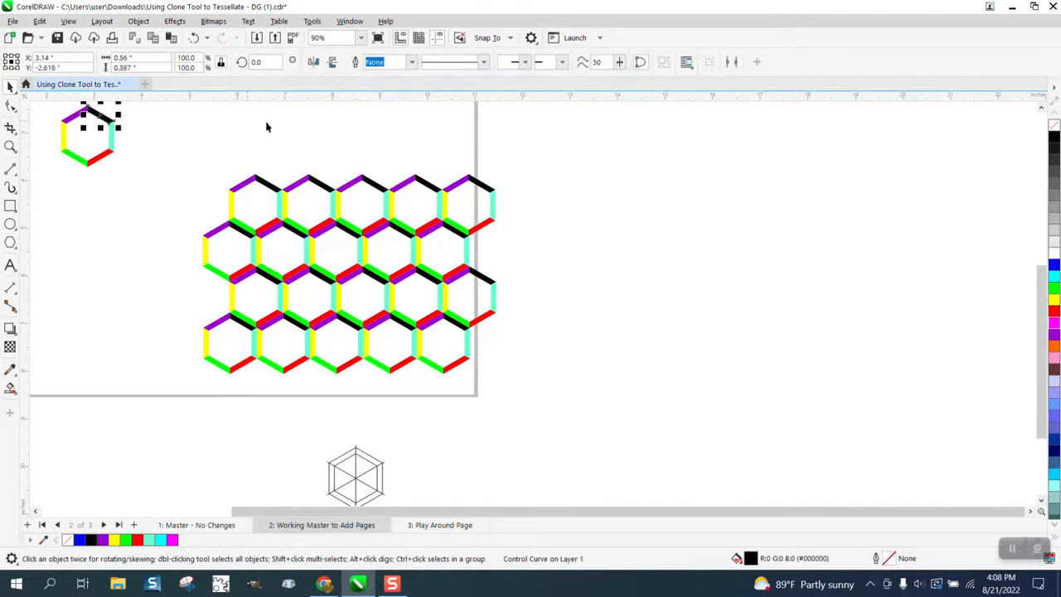
pyautogui.click(1054, 263)
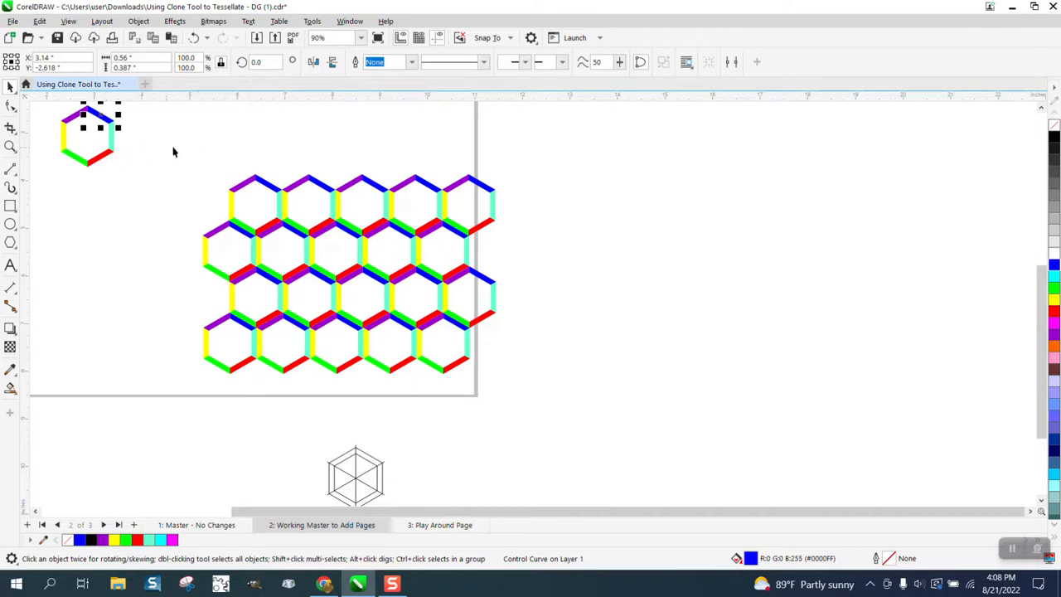
pyautogui.click(68, 136)
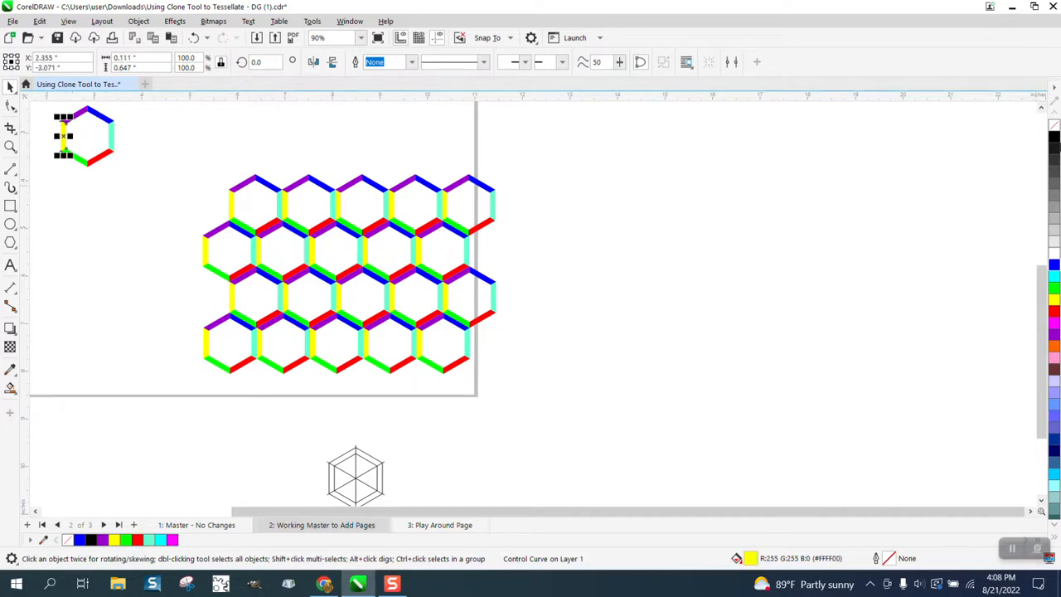
pyautogui.rightClick(1055, 137)
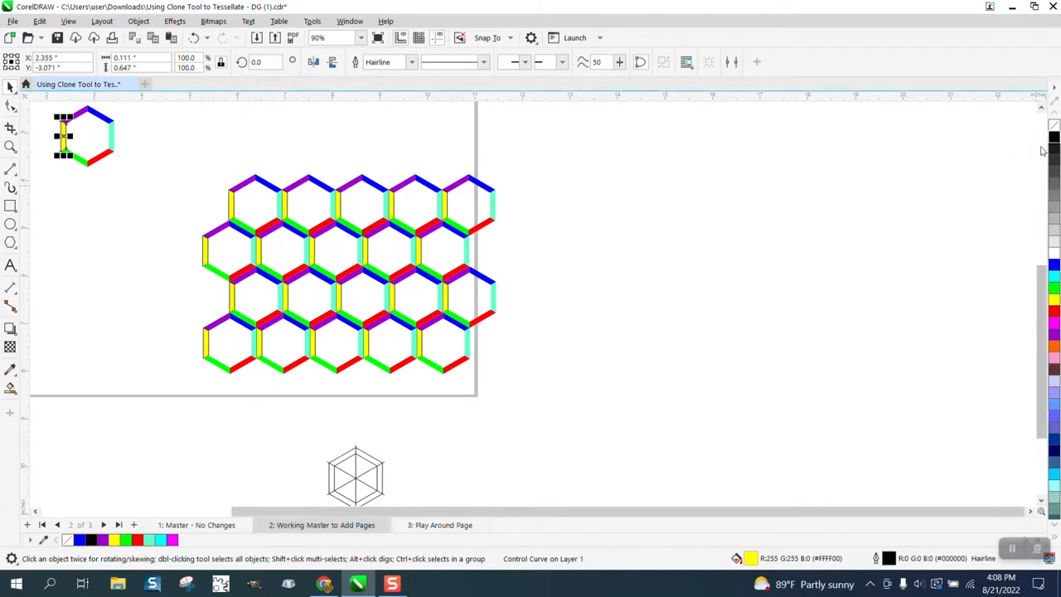
pyautogui.click(1054, 287)
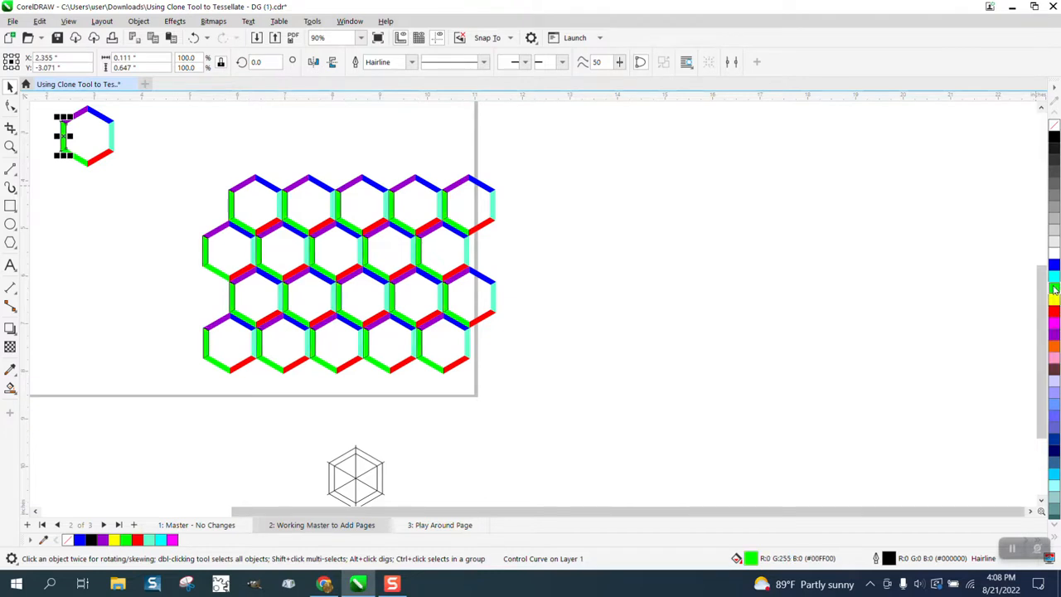
pyautogui.rightClick(1054, 125)
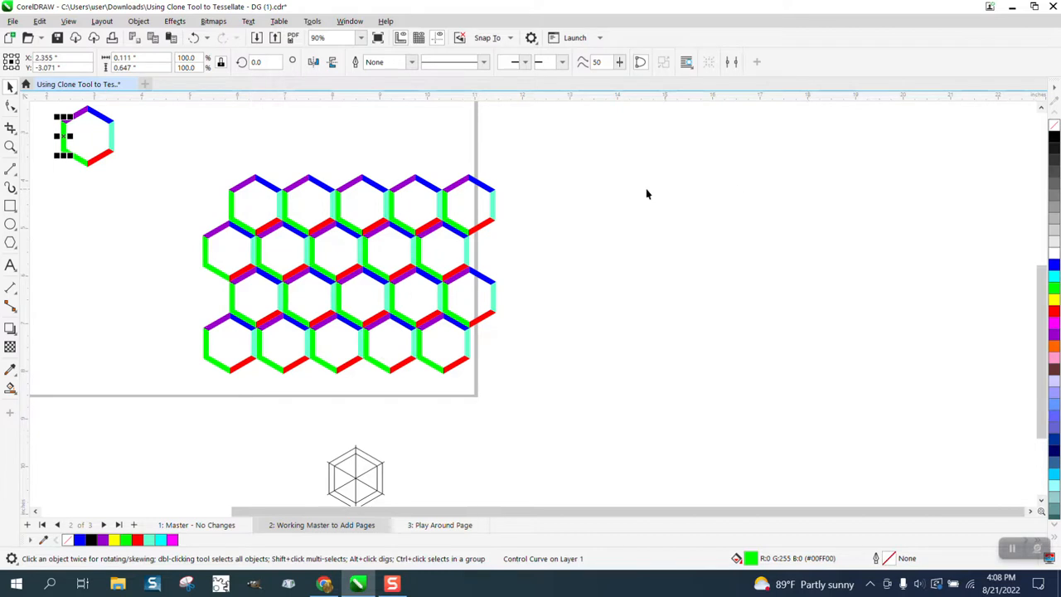
# Examine the recoloured interlocking rows up close and return to a view of the whole pattern.
pyautogui.click(10, 146)
pyautogui.moveTo(174, 204); pyautogui.dragTo(572, 347)
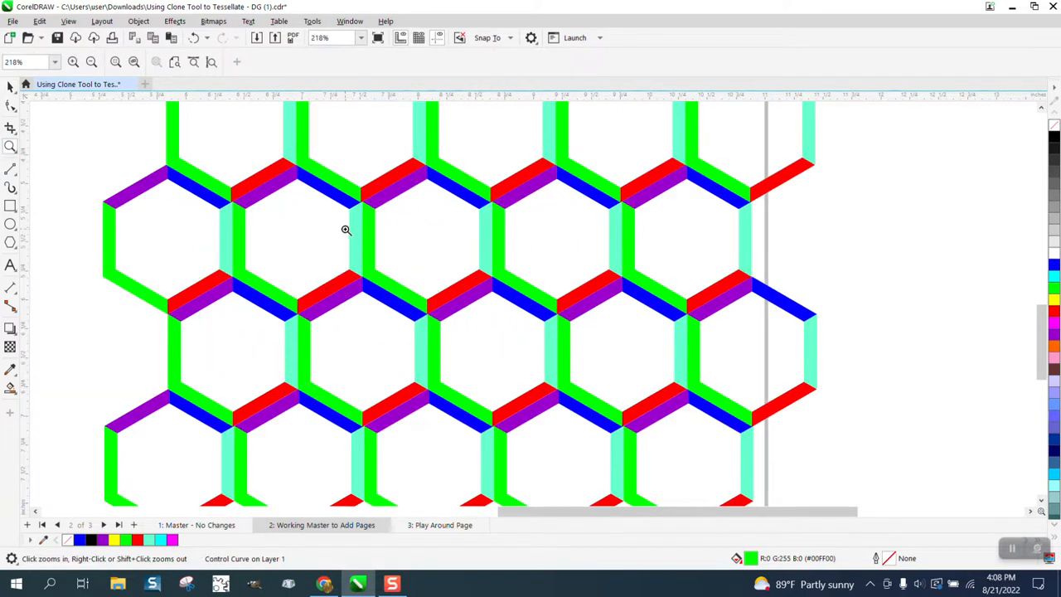
pyautogui.scroll(-3, 339, 228)
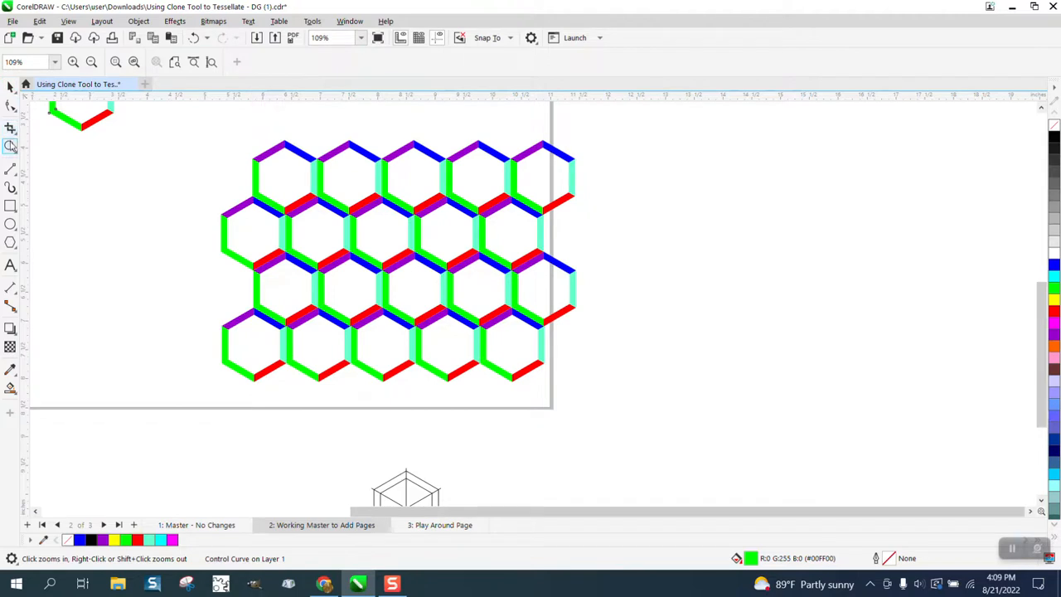
pyautogui.click(10, 86)
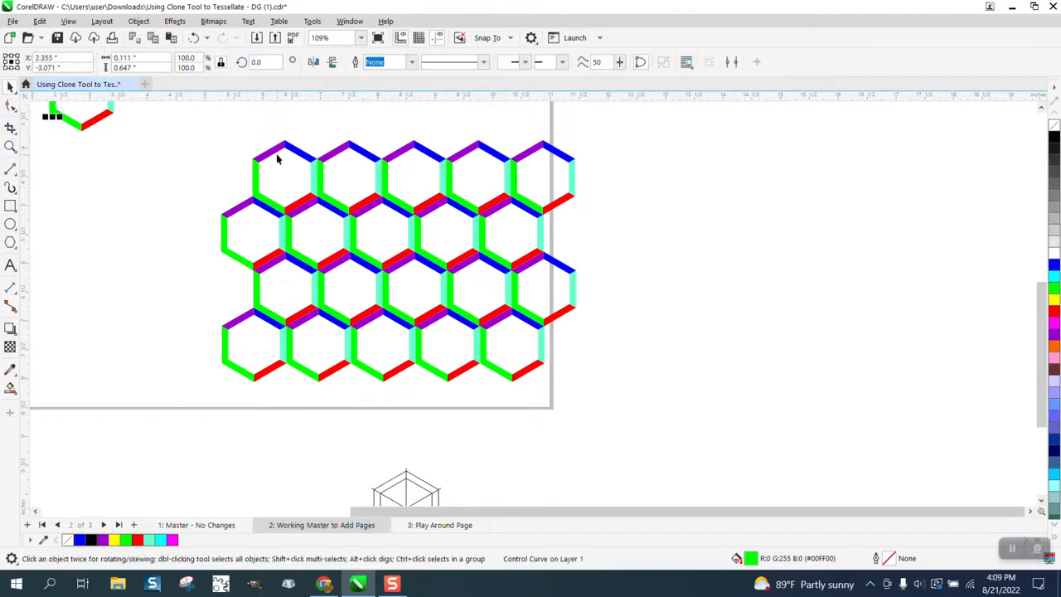
pyautogui.scroll(-2, 356, 207)
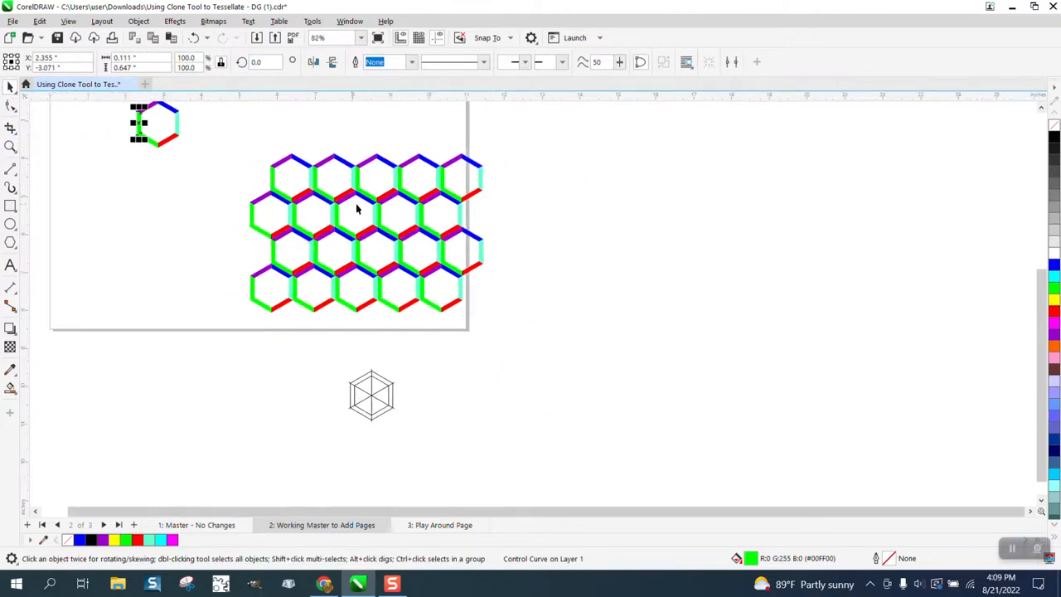